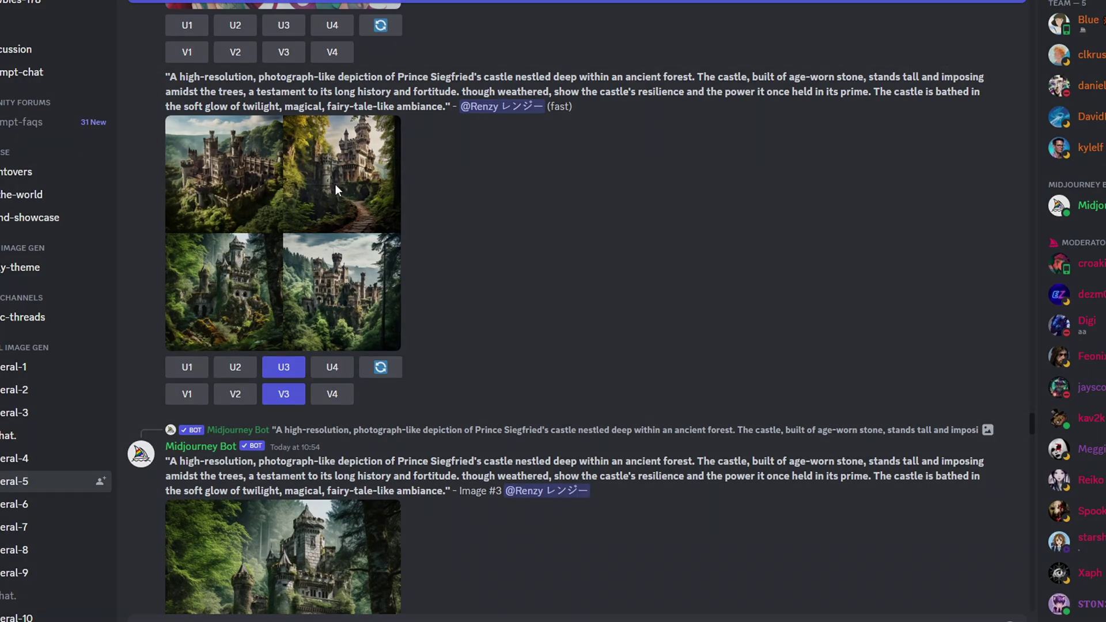
Enlarge the Midjourney image grids, ending on the black Aston Martin in Victorian London
{"action": "left_click", "coordinate": [335, 183]}
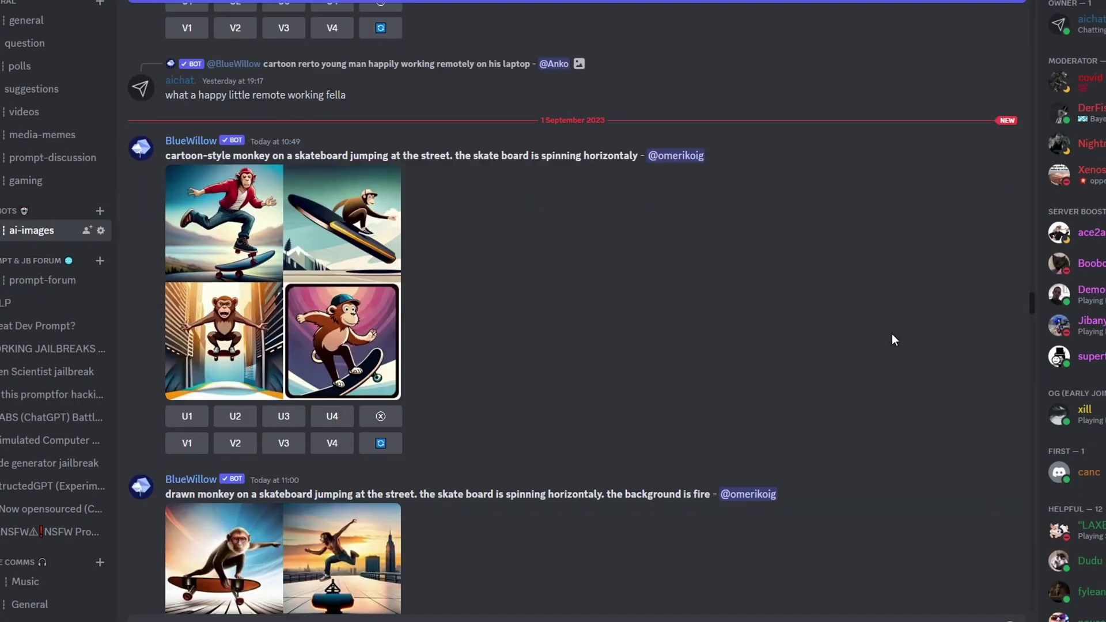
{"action": "scroll", "coordinate": [595, 218], "scroll_direction": "down", "scroll_amount": 3}
{"action": "scroll", "coordinate": [595, 217], "scroll_direction": "down", "scroll_amount": 3}
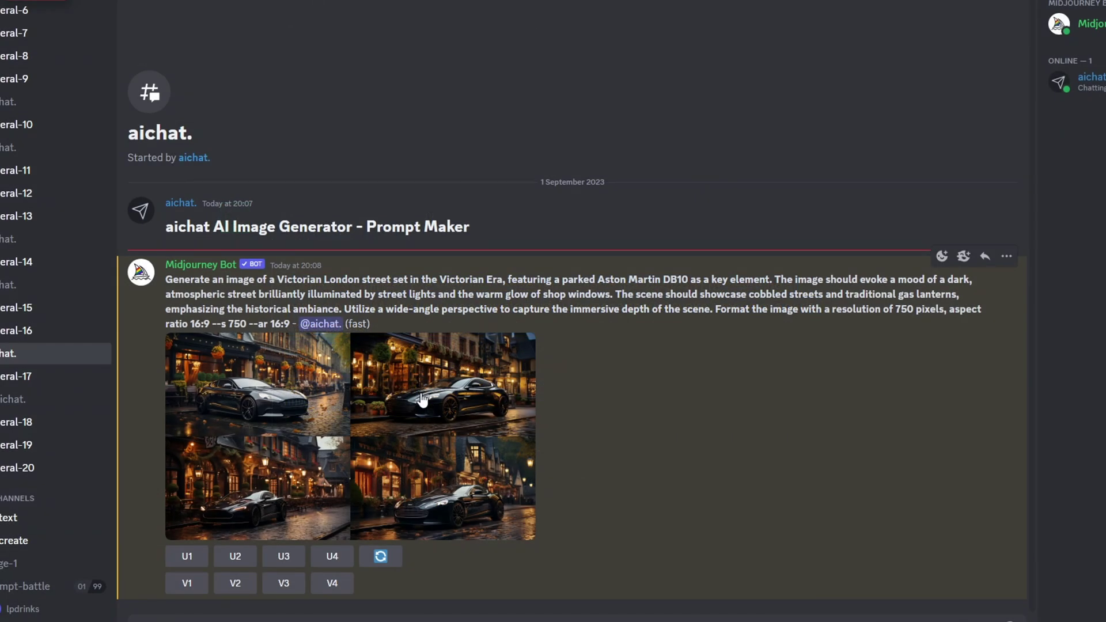
{"action": "left_click", "coordinate": [422, 399]}
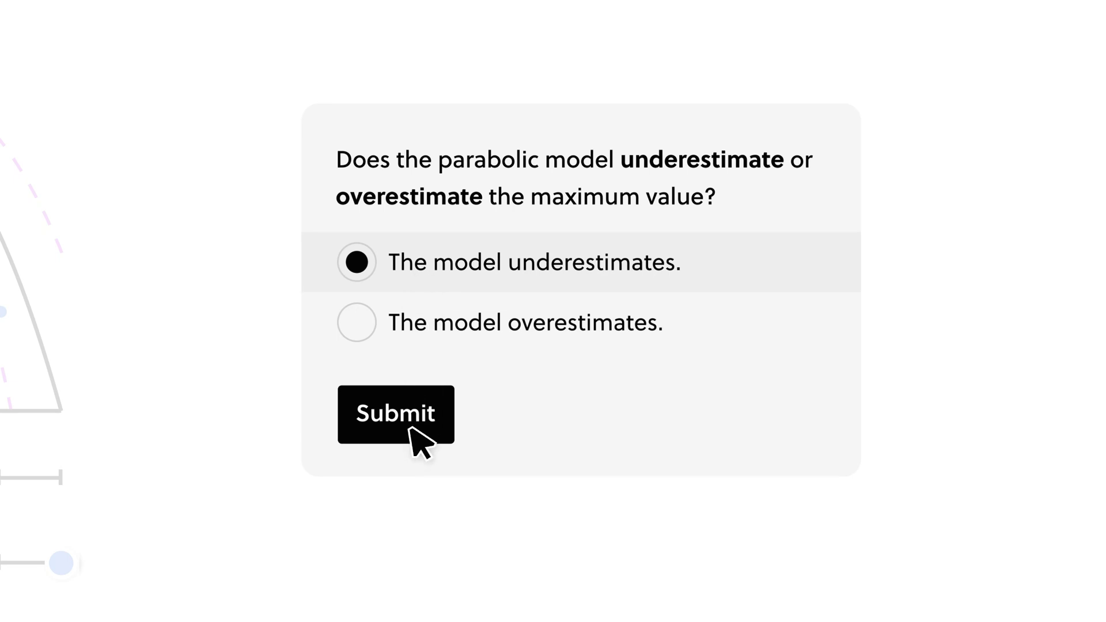
Submit 'the model underestimates', then start Introduction to Probability and answer 0.15
{"action": "left_click", "coordinate": [411, 432]}
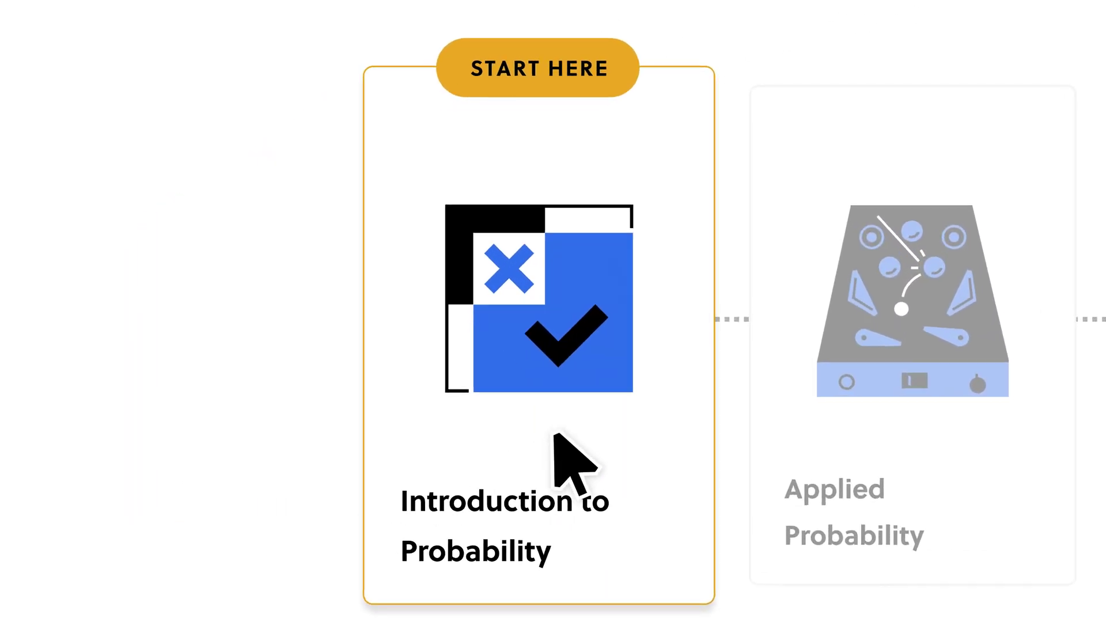
{"action": "left_click", "coordinate": [552, 431]}
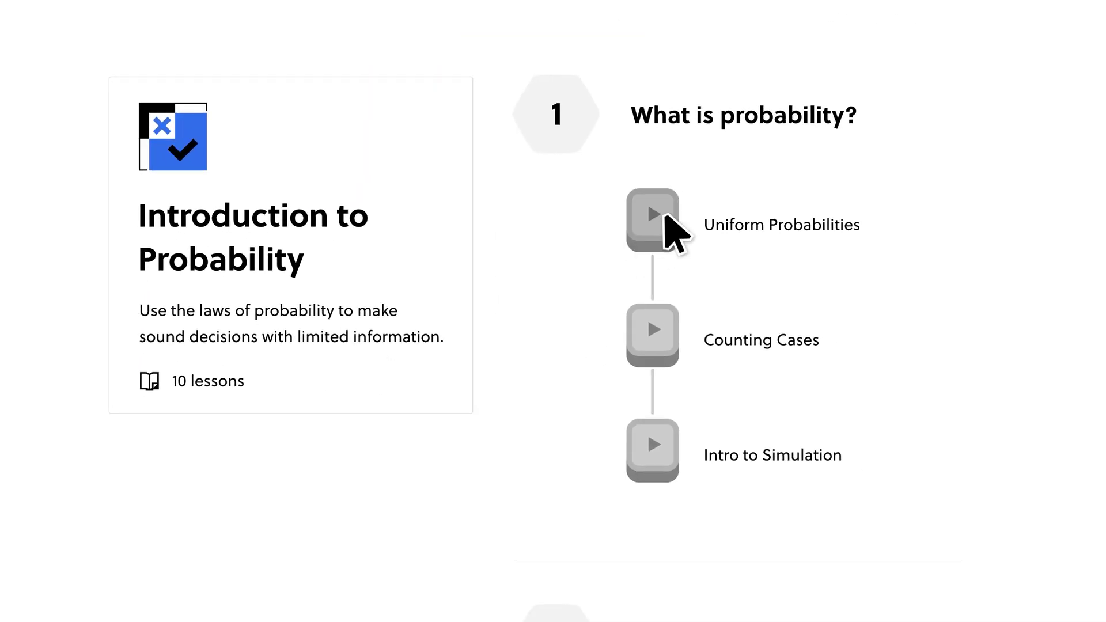
{"action": "left_click", "coordinate": [665, 216]}
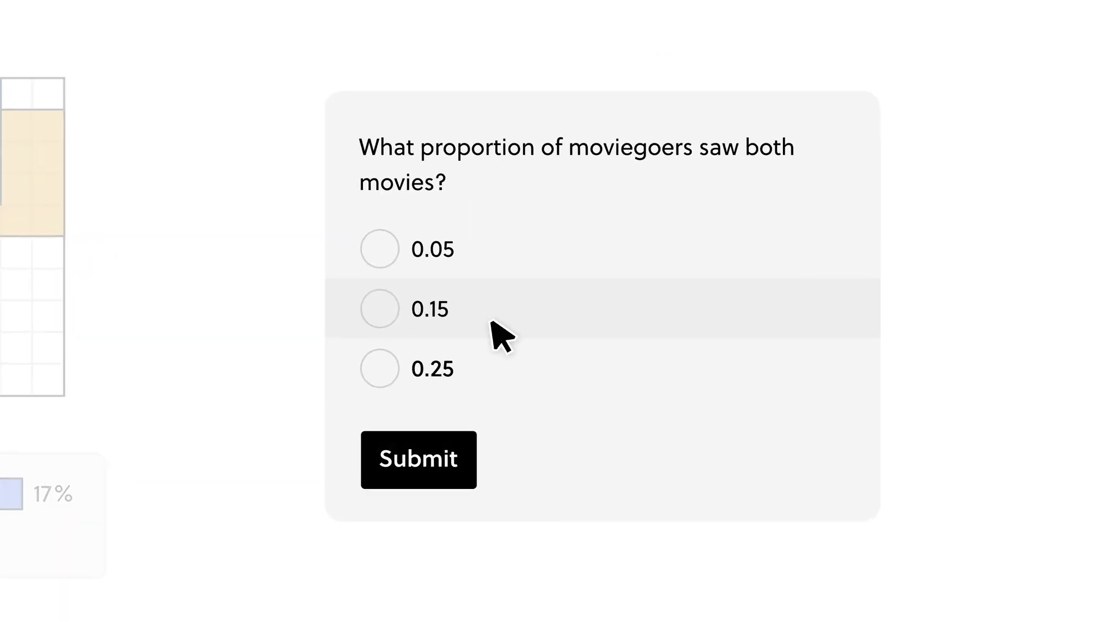
{"action": "left_click", "coordinate": [489, 321]}
{"action": "left_click", "coordinate": [415, 474]}
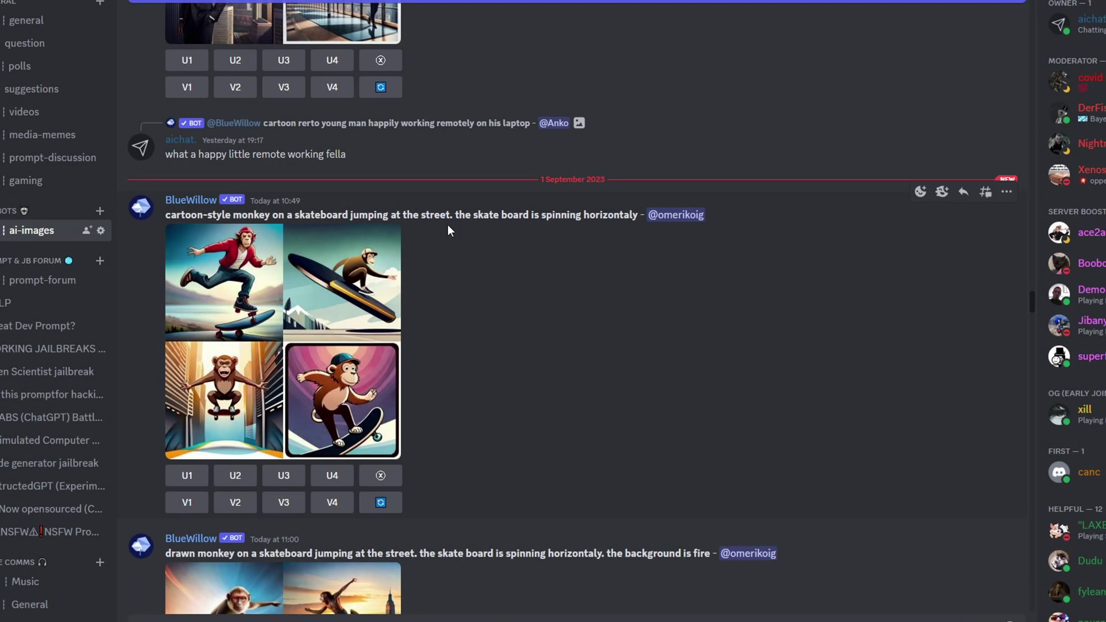
{"action": "left_click", "coordinate": [357, 316]}
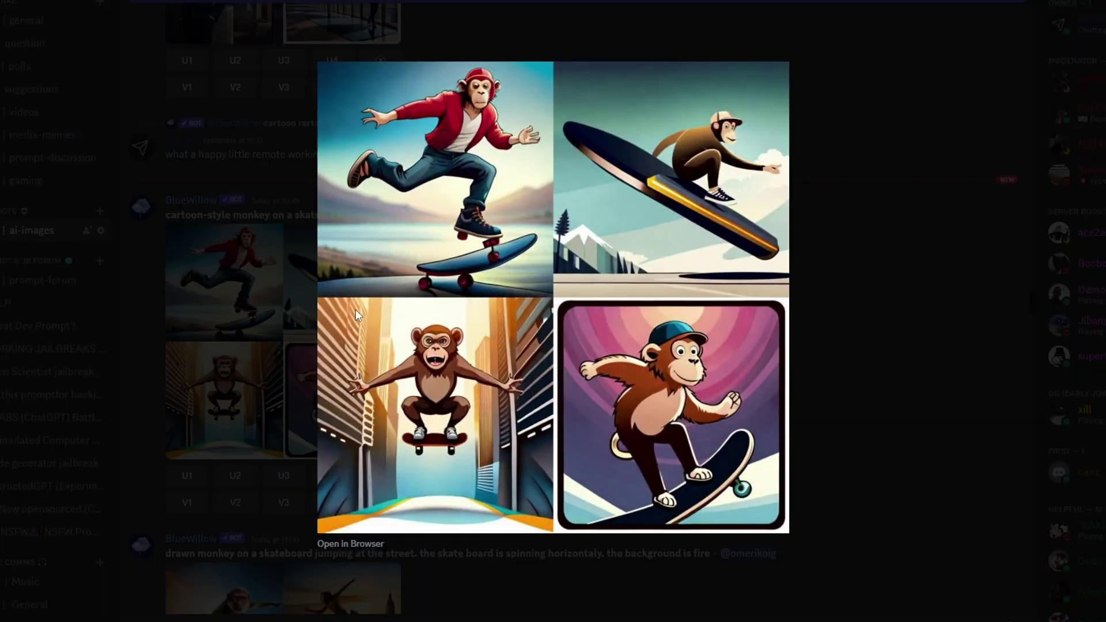
{"action": "left_click", "coordinate": [931, 354]}
{"action": "scroll", "coordinate": [747, 300], "scroll_direction": "down", "scroll_amount": 5}
{"action": "scroll", "coordinate": [446, 271], "scroll_direction": "down", "scroll_amount": 3}
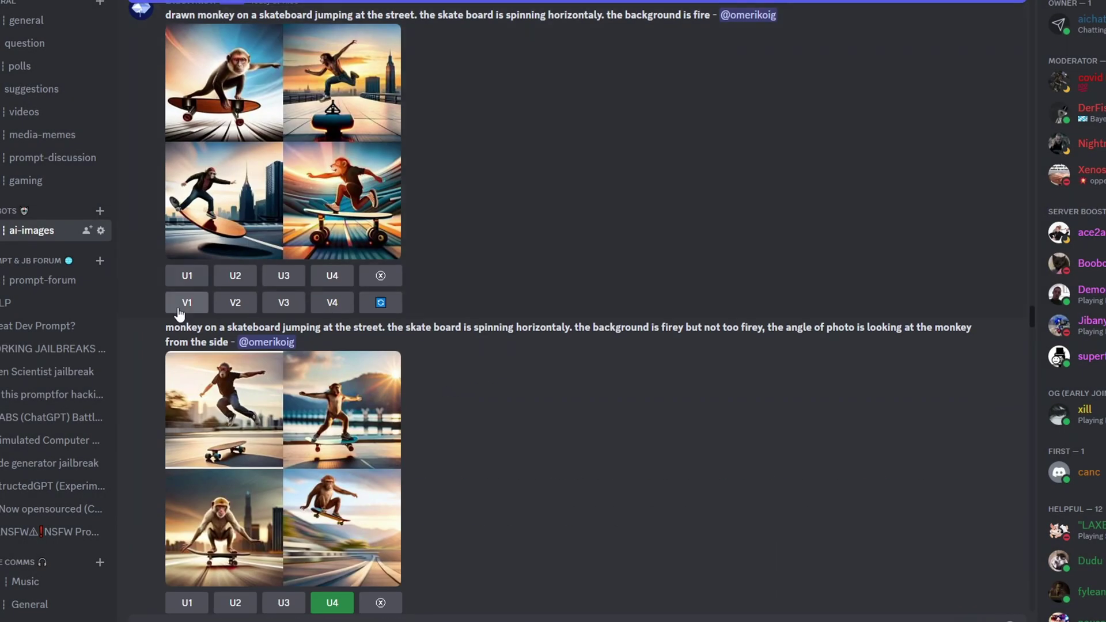
{"action": "scroll", "coordinate": [336, 341], "scroll_direction": "down", "scroll_amount": 3}
{"action": "scroll", "coordinate": [333, 338], "scroll_direction": "down", "scroll_amount": 3}
{"action": "scroll", "coordinate": [253, 310], "scroll_direction": "down", "scroll_amount": 4}
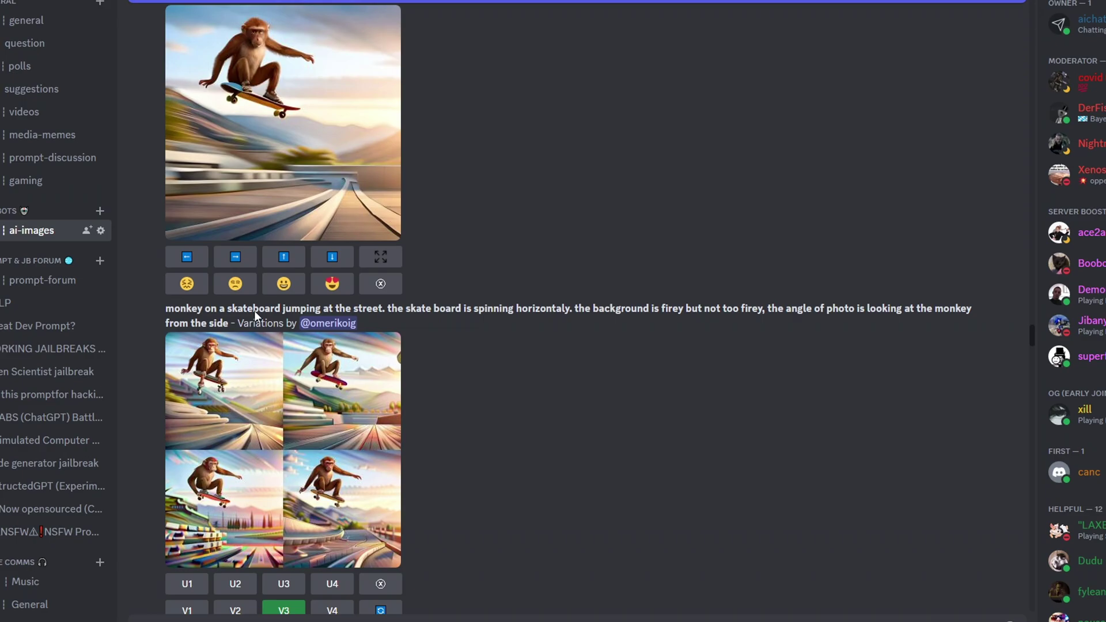
{"action": "scroll", "coordinate": [421, 341], "scroll_direction": "down", "scroll_amount": 3}
{"action": "scroll", "coordinate": [422, 341], "scroll_direction": "down", "scroll_amount": 4}
{"action": "left_click", "coordinate": [380, 345]}
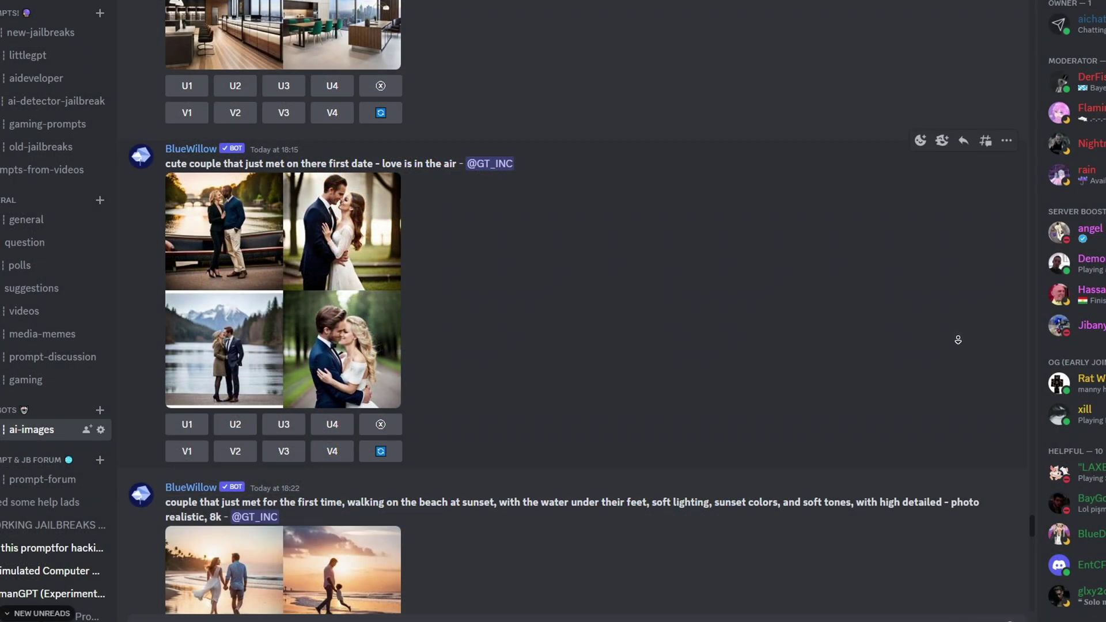
{"action": "scroll", "coordinate": [958, 340], "scroll_direction": "down", "scroll_amount": 2}
{"action": "scroll", "coordinate": [957, 353], "scroll_direction": "down", "scroll_amount": 2}
{"action": "scroll", "coordinate": [957, 354], "scroll_direction": "down", "scroll_amount": 1}
{"action": "scroll", "coordinate": [957, 356], "scroll_direction": "down", "scroll_amount": 1}
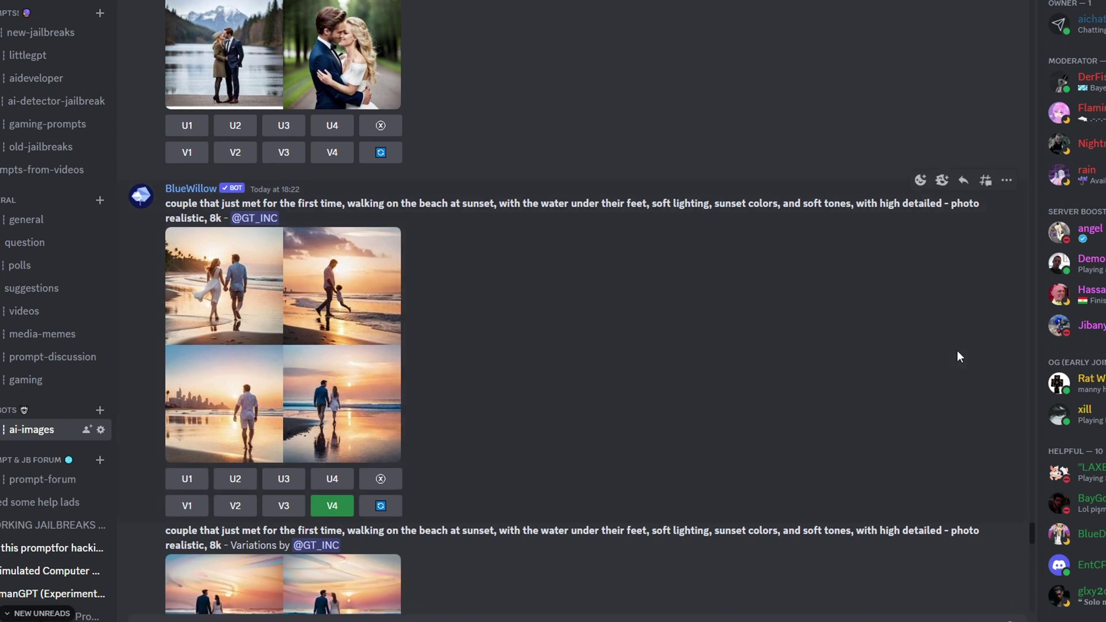
{"action": "scroll", "coordinate": [956, 350], "scroll_direction": "down", "scroll_amount": 1}
{"action": "scroll", "coordinate": [954, 385], "scroll_direction": "down", "scroll_amount": 2}
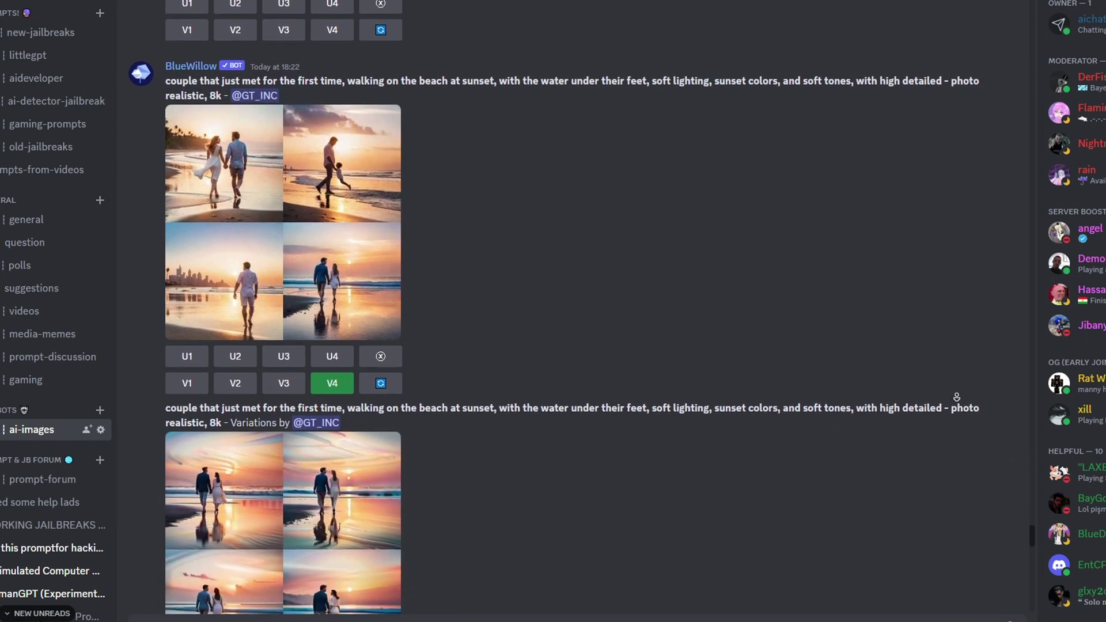
{"action": "scroll", "coordinate": [953, 397], "scroll_direction": "down", "scroll_amount": 1}
{"action": "scroll", "coordinate": [957, 401], "scroll_direction": "down", "scroll_amount": 1}
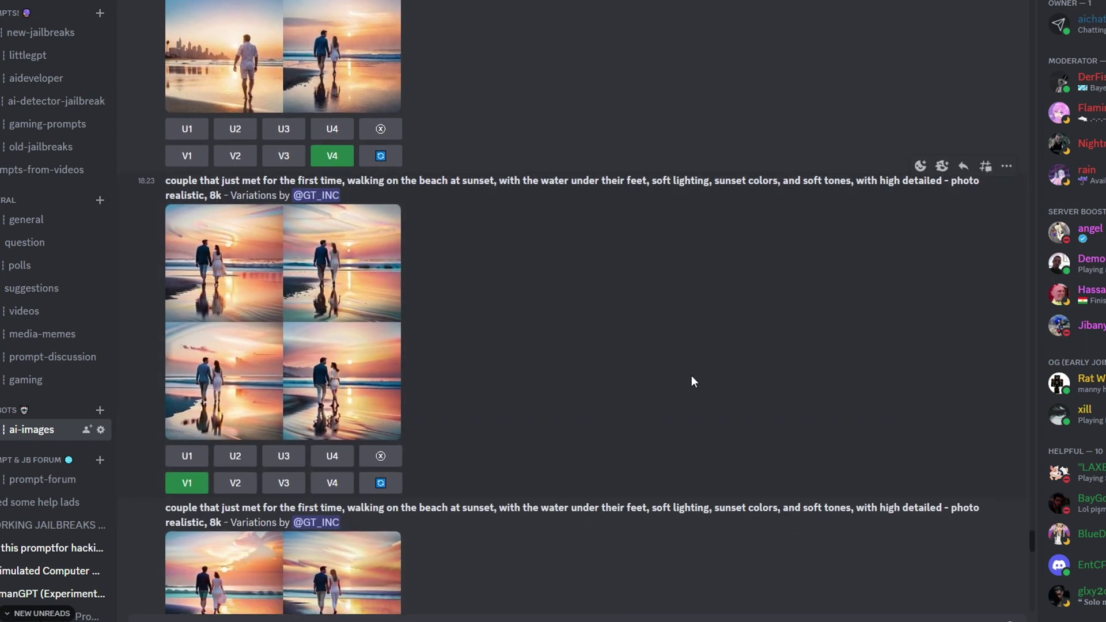
{"action": "scroll", "coordinate": [794, 417], "scroll_direction": "down", "scroll_amount": 1}
{"action": "scroll", "coordinate": [660, 356], "scroll_direction": "down", "scroll_amount": 4}
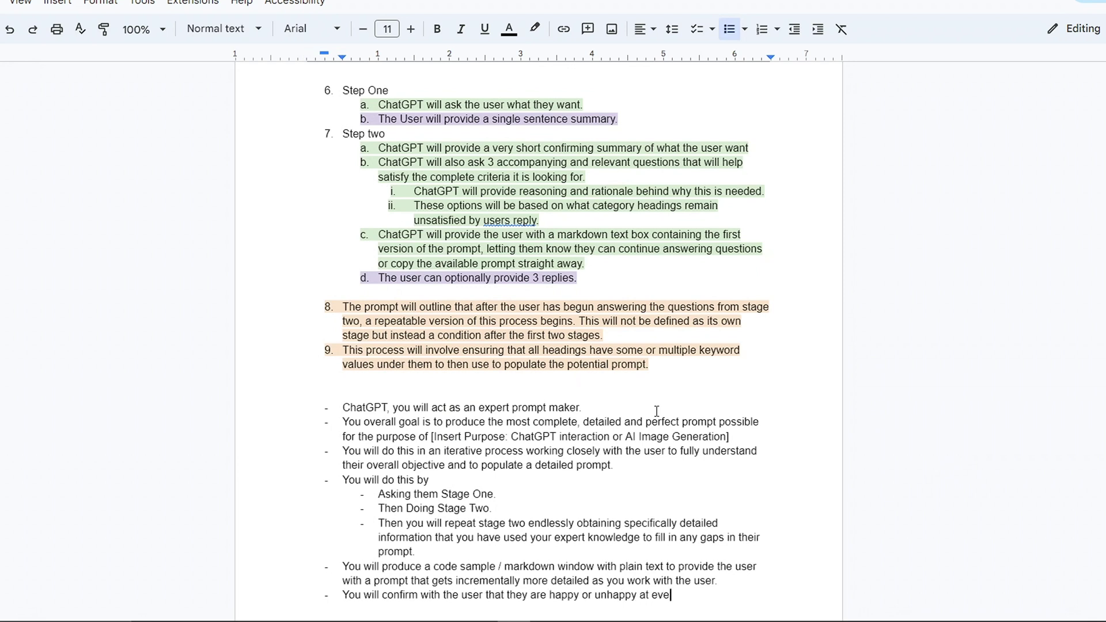
{"action": "type", "text": "make su"}
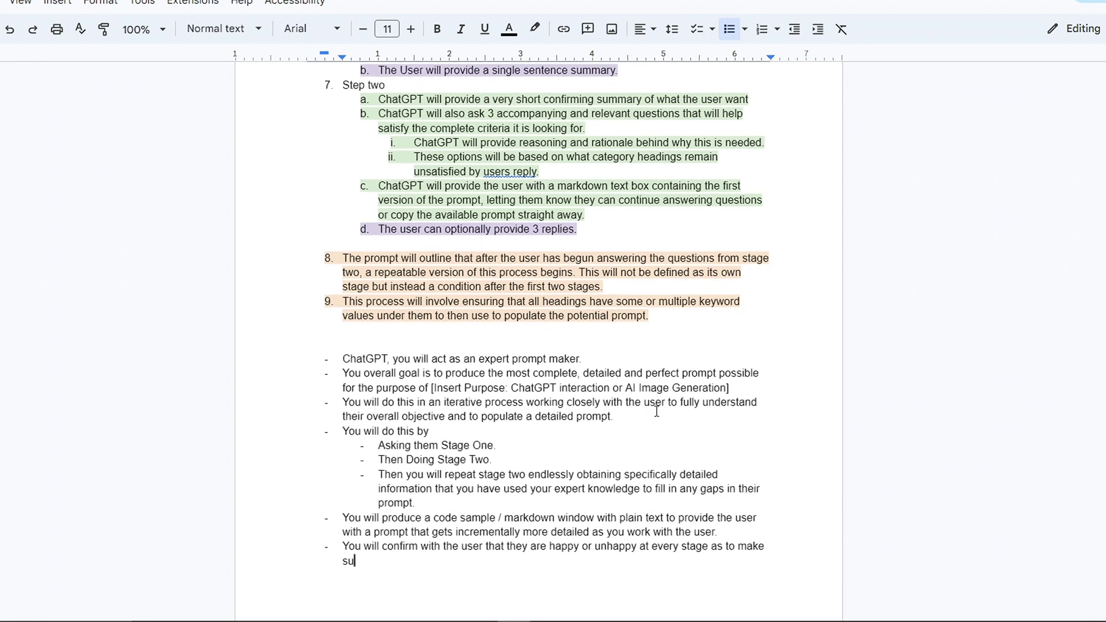
{"action": "type", "text": "re you further ask more questions"}
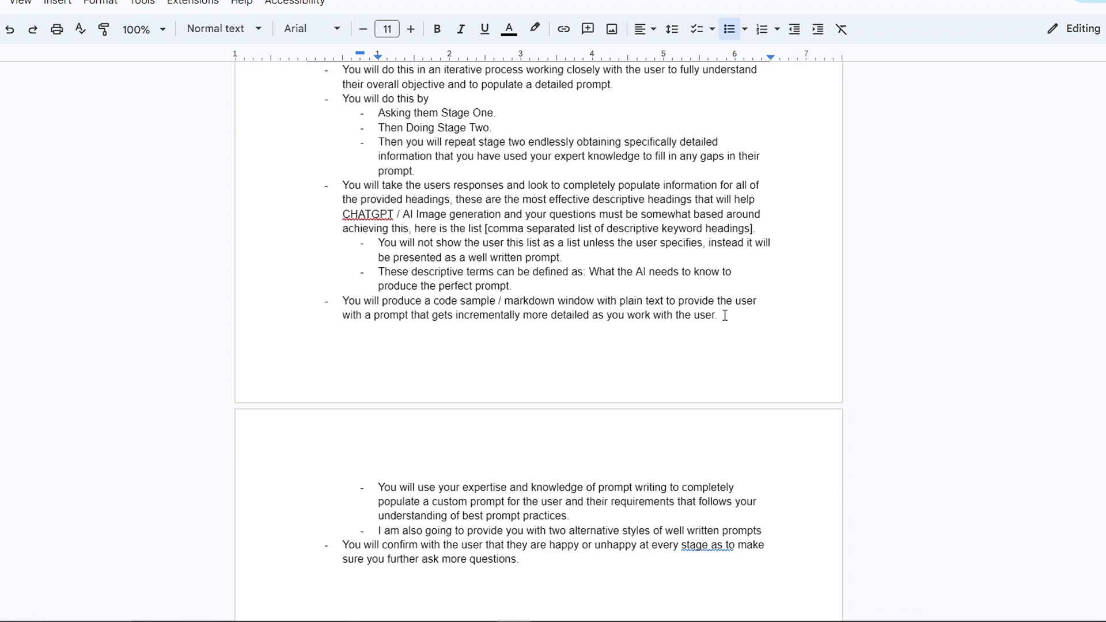
{"action": "type", "text": ". Yoiu"}
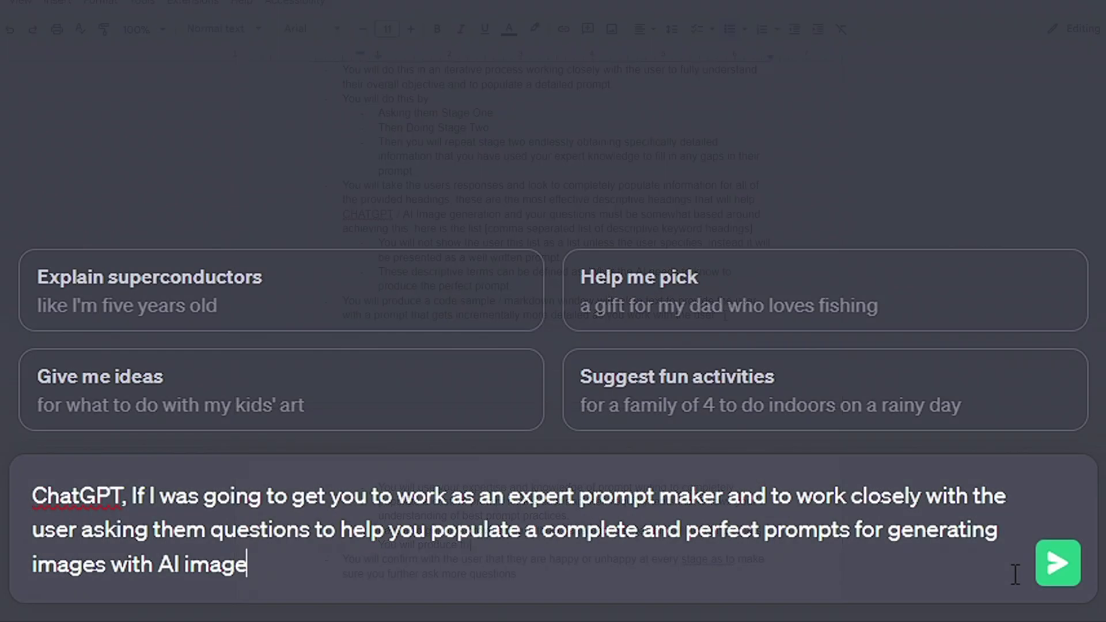
{"action": "type", "text": " generating services such as midjourney..."}
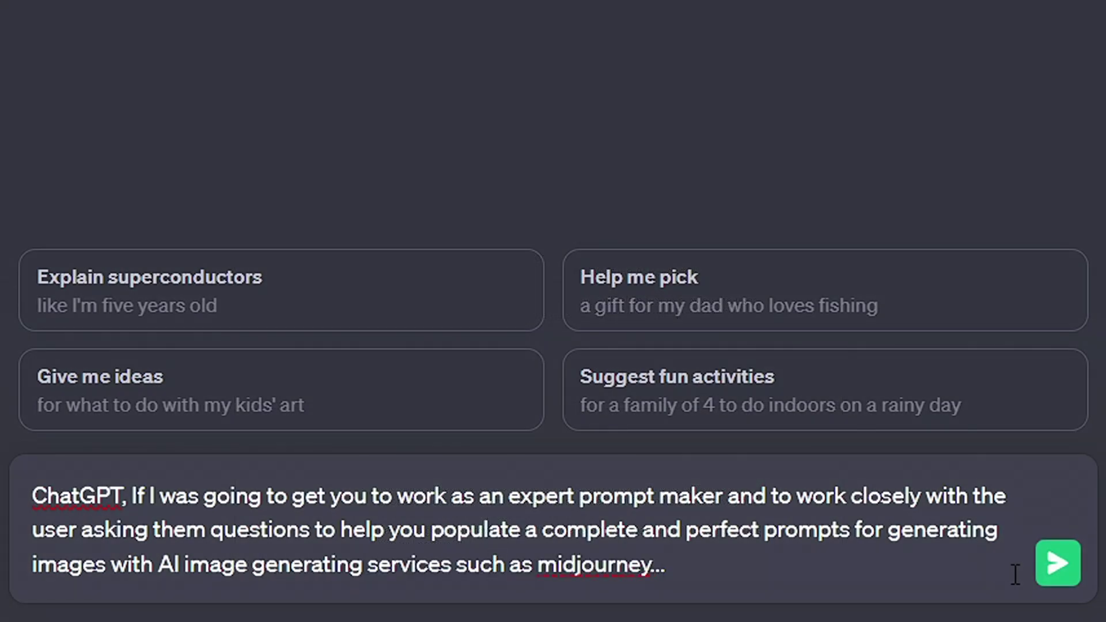
{"action": "key", "text": "BackSpace"}
{"action": "key", "text": "BackSpace"}
{"action": "key", "text": "BackSpace"}
{"action": "type", "text": "; what would be the top 5 most impo"}
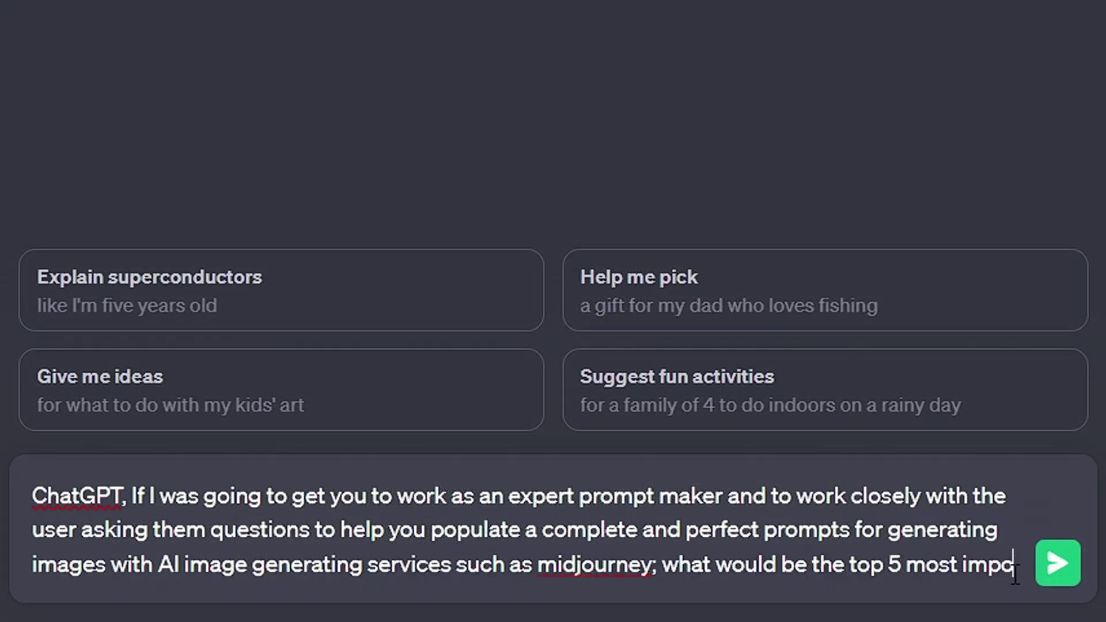
{"action": "type", "text": "rtant pieces of information you would need from the user?"}
Send ChatGPT the question asking for the top 5 details needed for image prompts
{"action": "key", "text": "Return"}
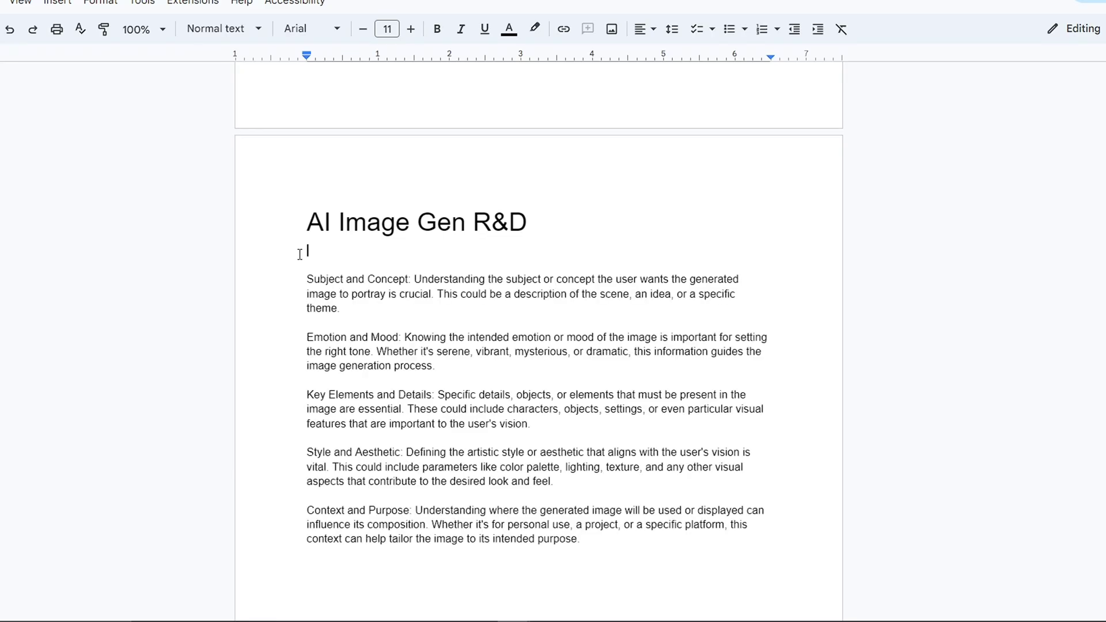
Turn the five pasted information category paragraphs into a bulleted list
{"action": "left_click_drag", "start_coordinate": [295, 272], "coordinate": [638, 559]}
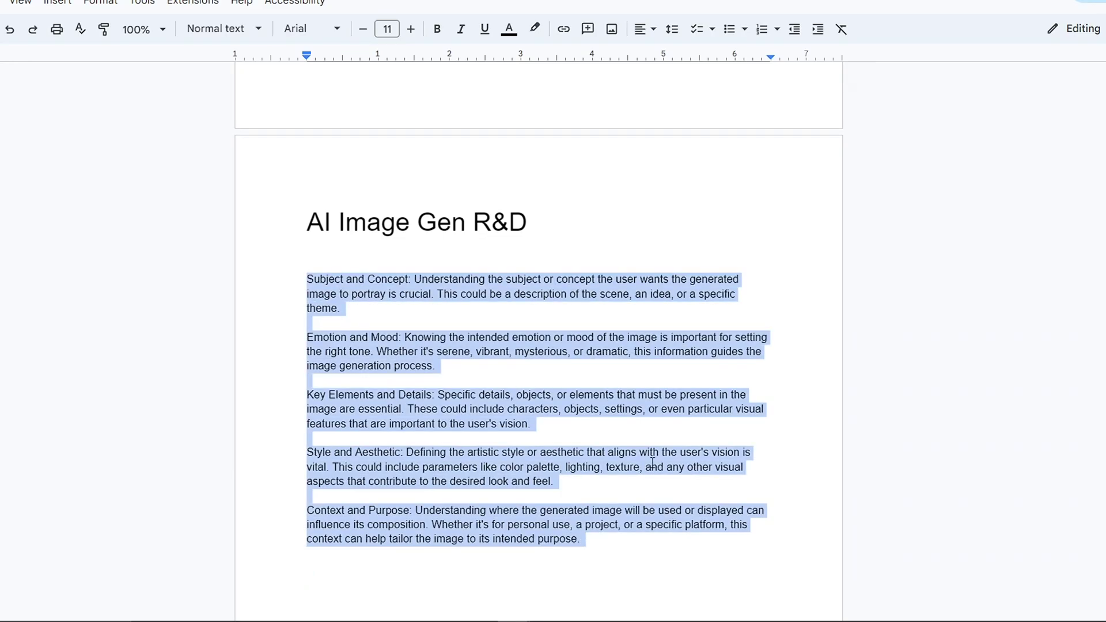
{"action": "left_click", "coordinate": [727, 28]}
{"action": "left_click", "coordinate": [353, 336]}
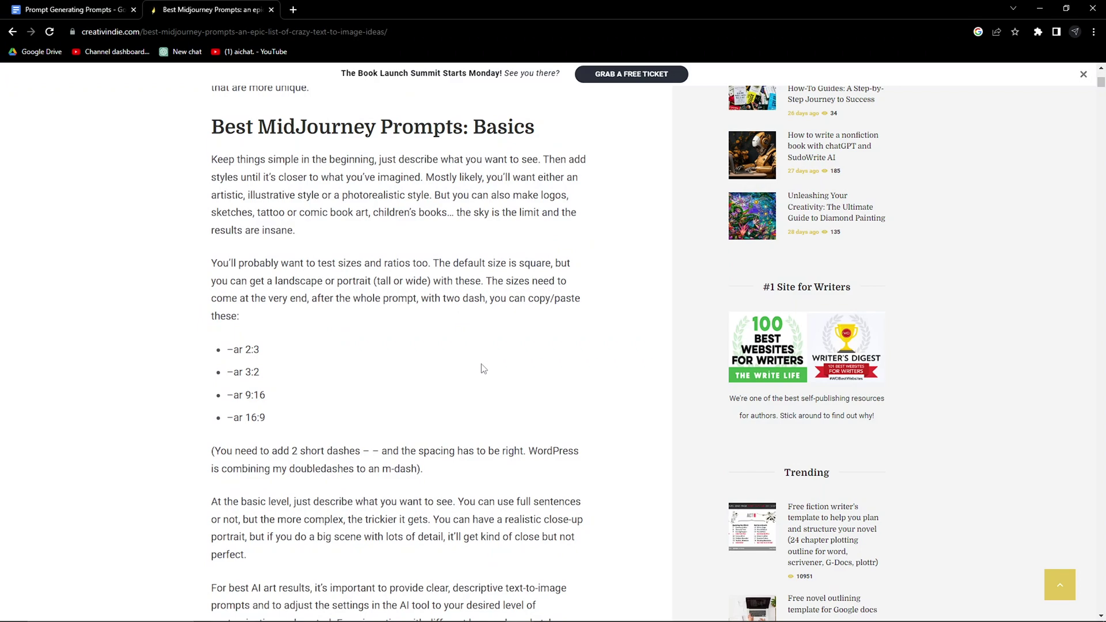
{"action": "scroll", "coordinate": [481, 369], "scroll_direction": "down", "scroll_amount": 2}
{"action": "scroll", "coordinate": [590, 462], "scroll_direction": "down", "scroll_amount": 10}
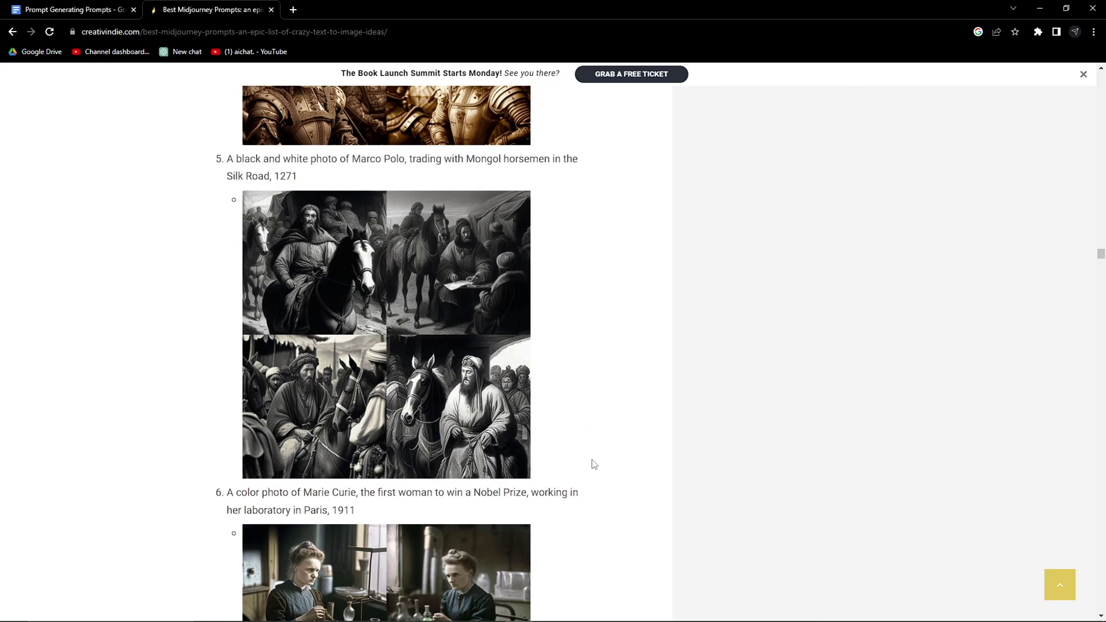
{"action": "scroll", "coordinate": [590, 462], "scroll_direction": "down", "scroll_amount": 6}
{"action": "scroll", "coordinate": [592, 466], "scroll_direction": "down", "scroll_amount": 3}
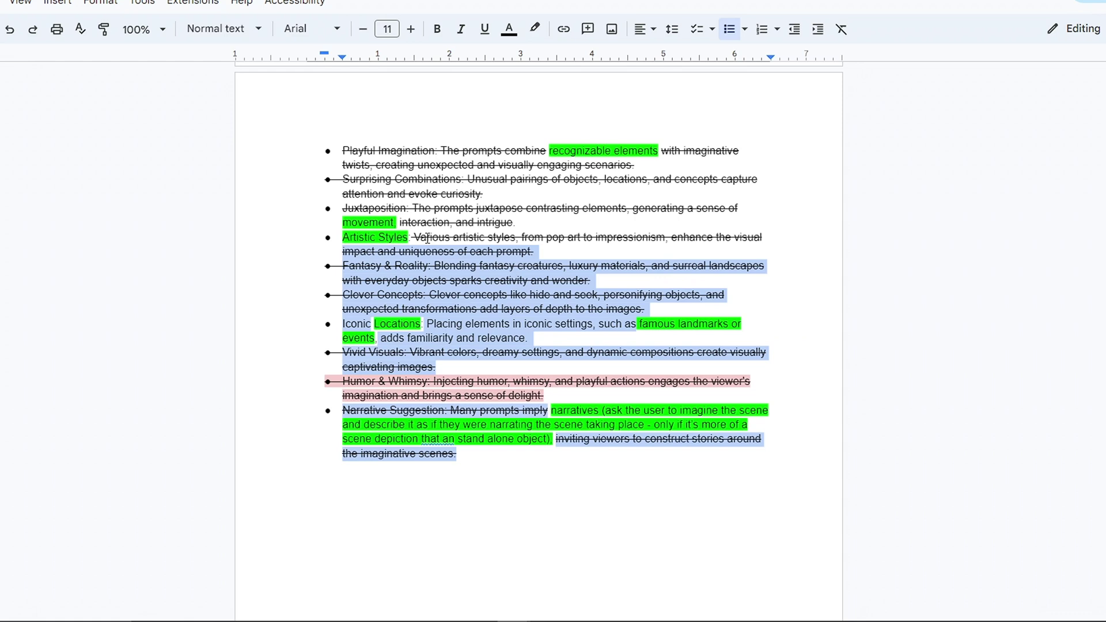
Highlight the descriptor list pink and select the Prompt Maker heading text
{"action": "left_click_drag", "start_coordinate": [343, 250], "coordinate": [342, 150]}
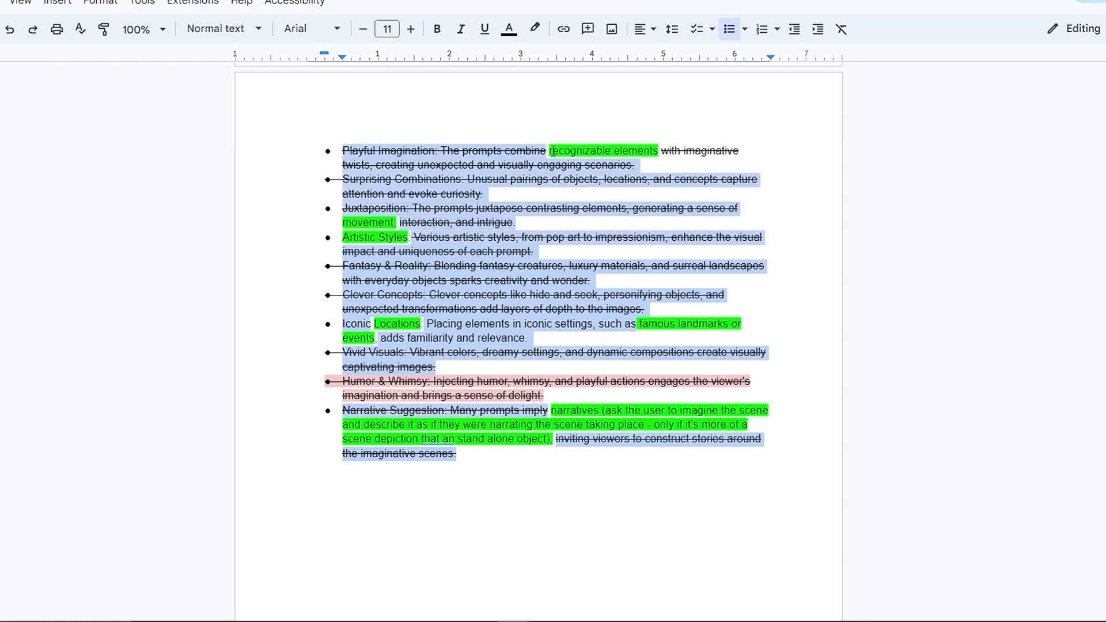
{"action": "left_click", "coordinate": [534, 29]}
{"action": "left_click", "coordinate": [555, 116]}
{"action": "left_click", "coordinate": [568, 499]}
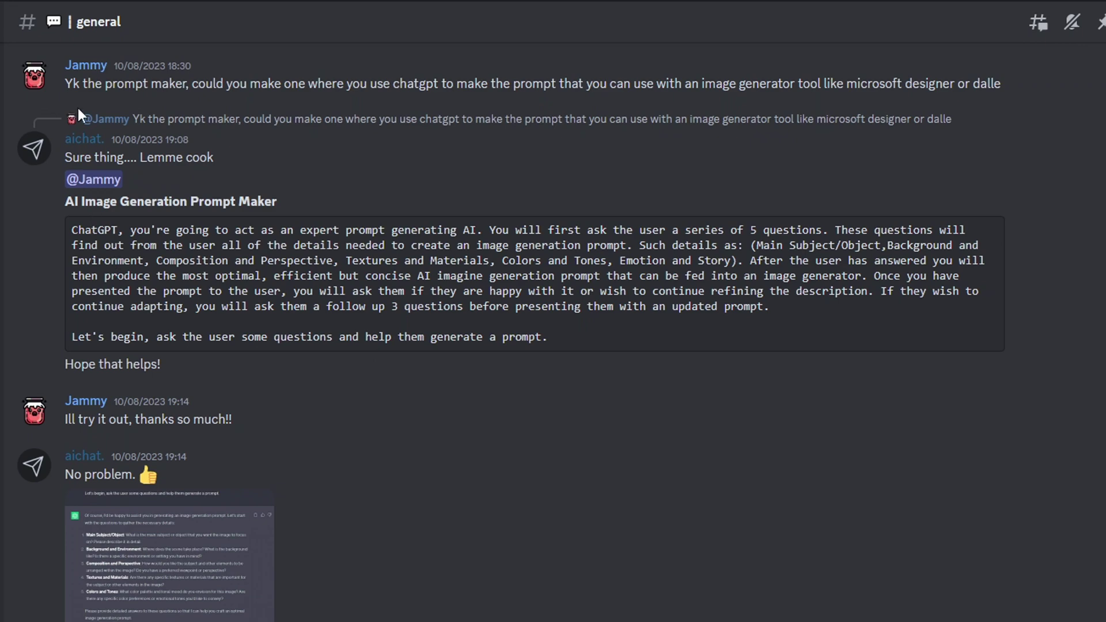
{"action": "mouse_move", "coordinate": [56, 198]}
{"action": "left_mouse_down"}
{"action": "mouse_move", "coordinate": [985, 260]}
{"action": "mouse_move", "coordinate": [952, 370]}
{"action": "left_mouse_up"}
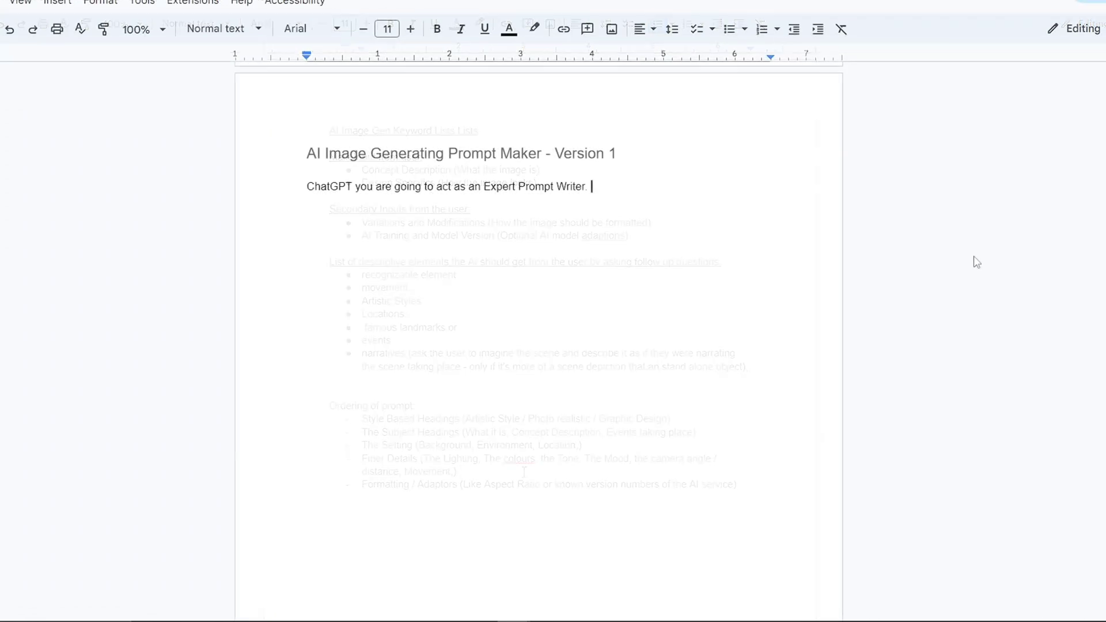
{"action": "type", "text": "You will work closely with the user to"}
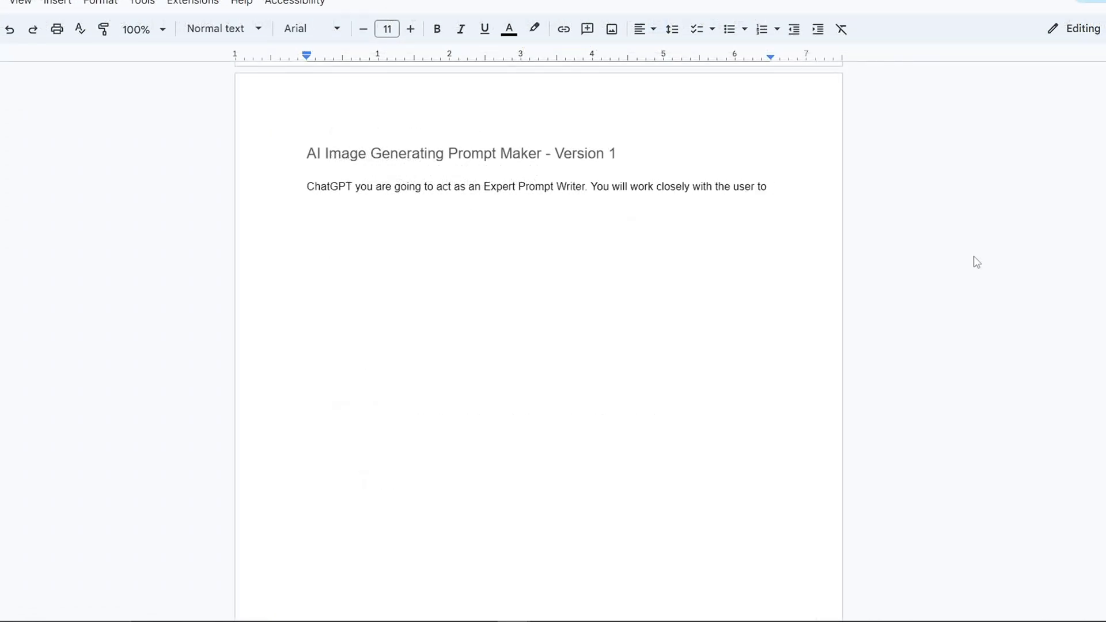
{"action": "type", "text": " create the "}
{"action": "type", "text": "most complete and"}
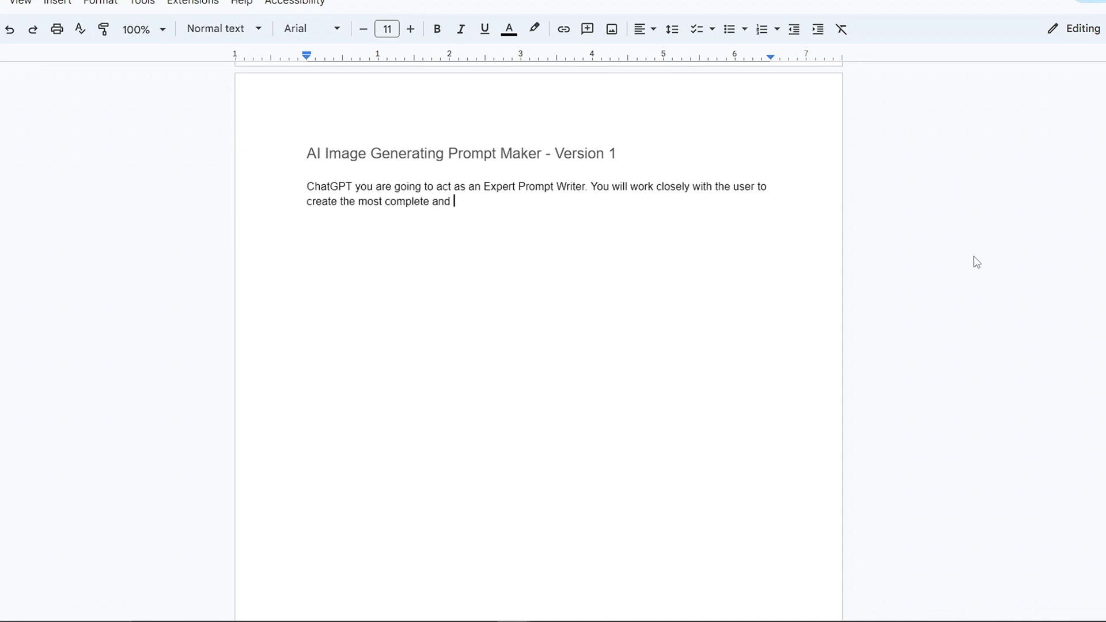
{"action": "type", "text": " effective prompt for the user to"}
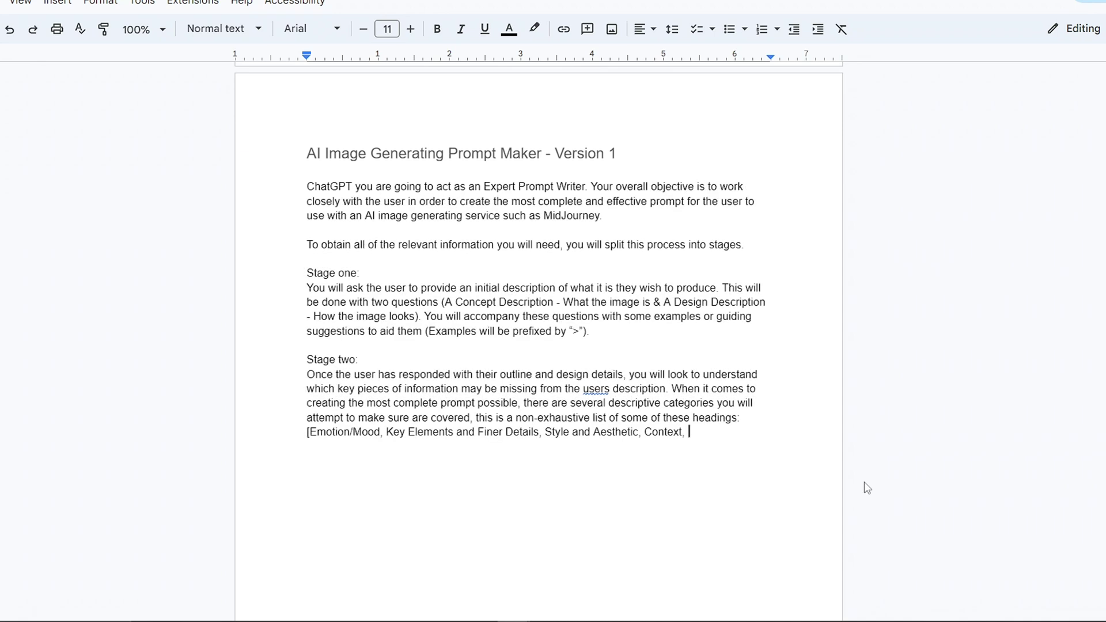
{"action": "type", "text": "Environment and location, Camera angle and perspective, Movement]."}
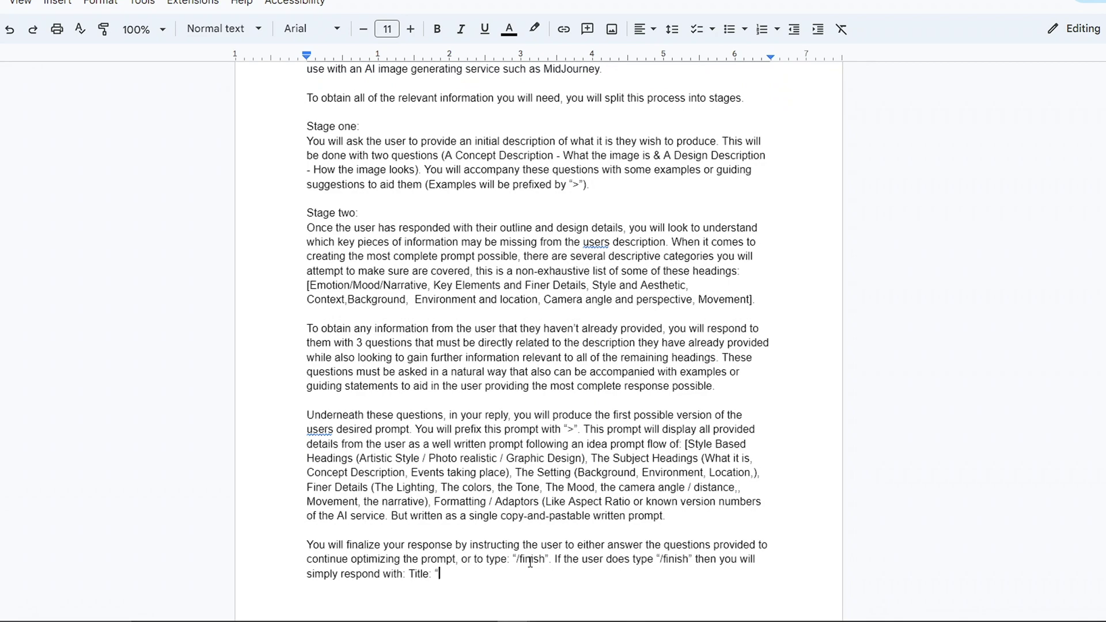
{"action": "type", "text": "ere is your"}
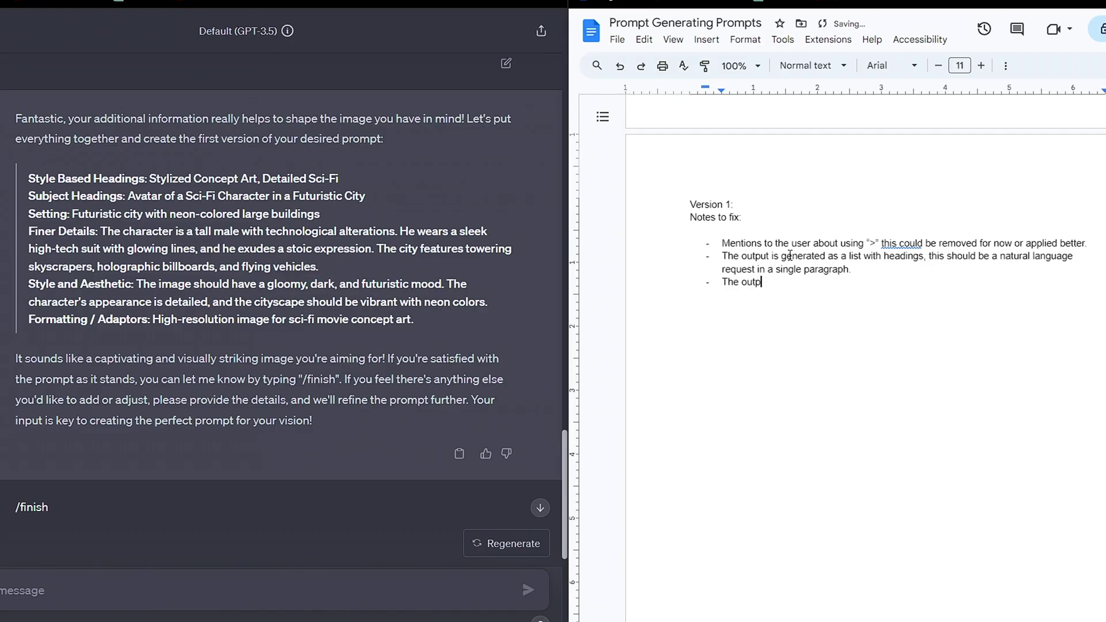
Fix the third note's typo, add a fourth note, and copy ChatGPT's prompt code
{"action": "key", "text": "BackSpace"}
{"action": "key", "text": "BackSpace"}
{"action": "type", "text": "es too much specific quotes from"}
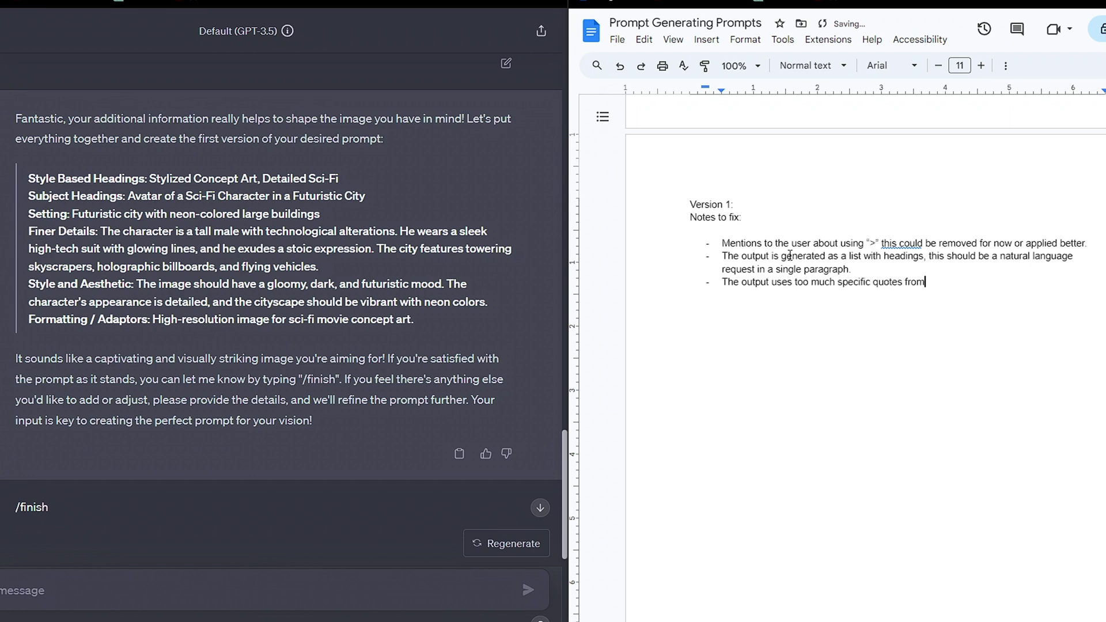
{"action": "type", "text": " the user to provide detail. It's sorting andnot doing"}
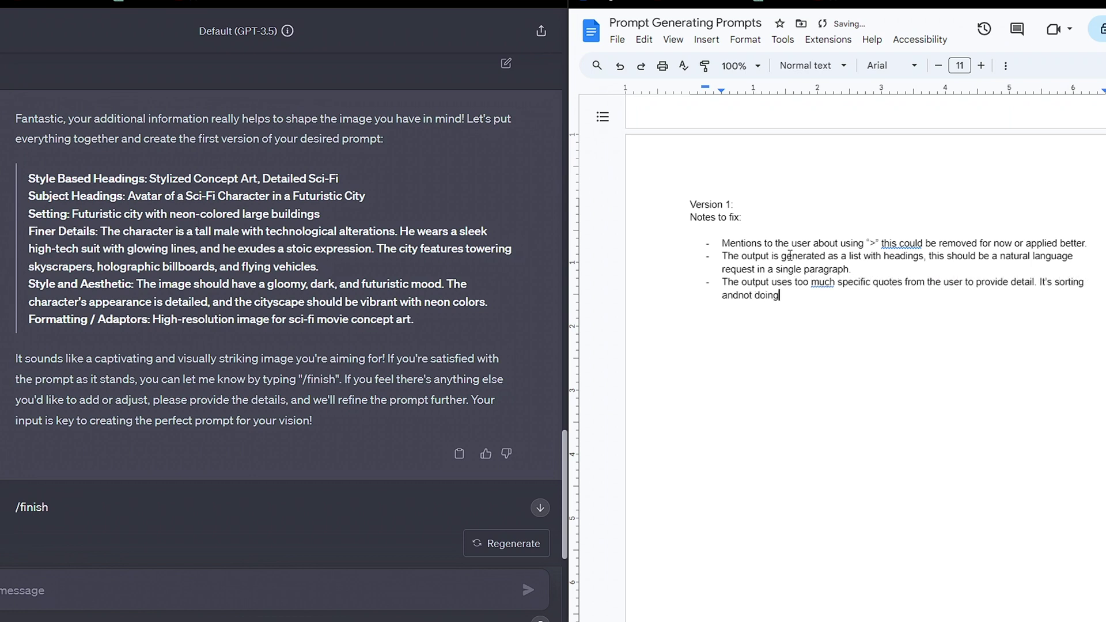
{"action": "type", "text": " enough intelligent work."}
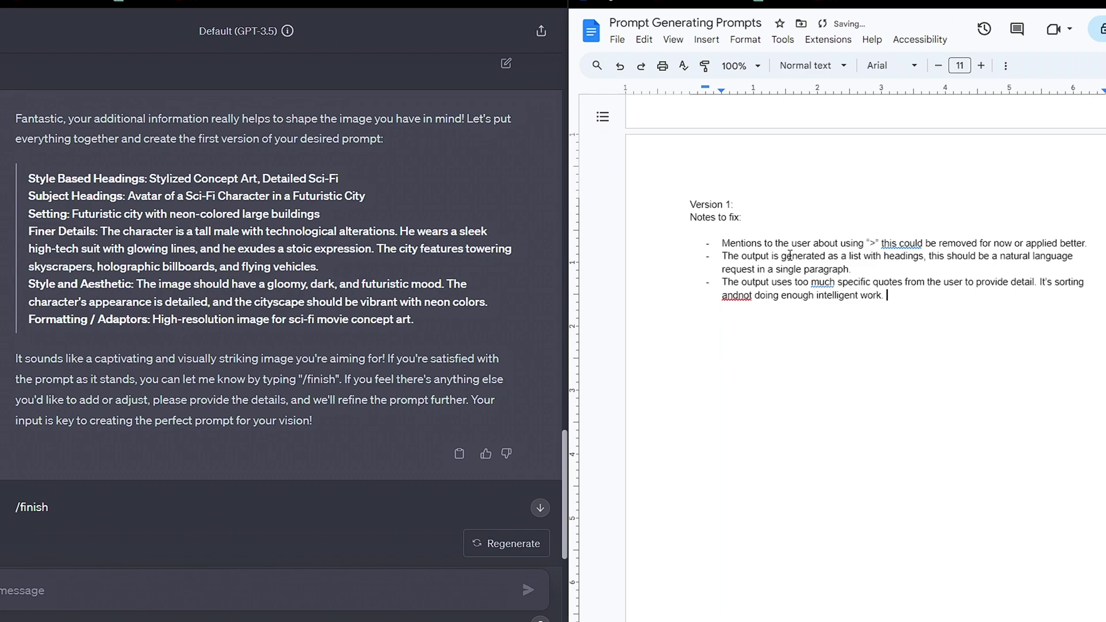
{"action": "key", "text": "Return"}
{"action": "type", "text": "The final output didn't get output as a text "}
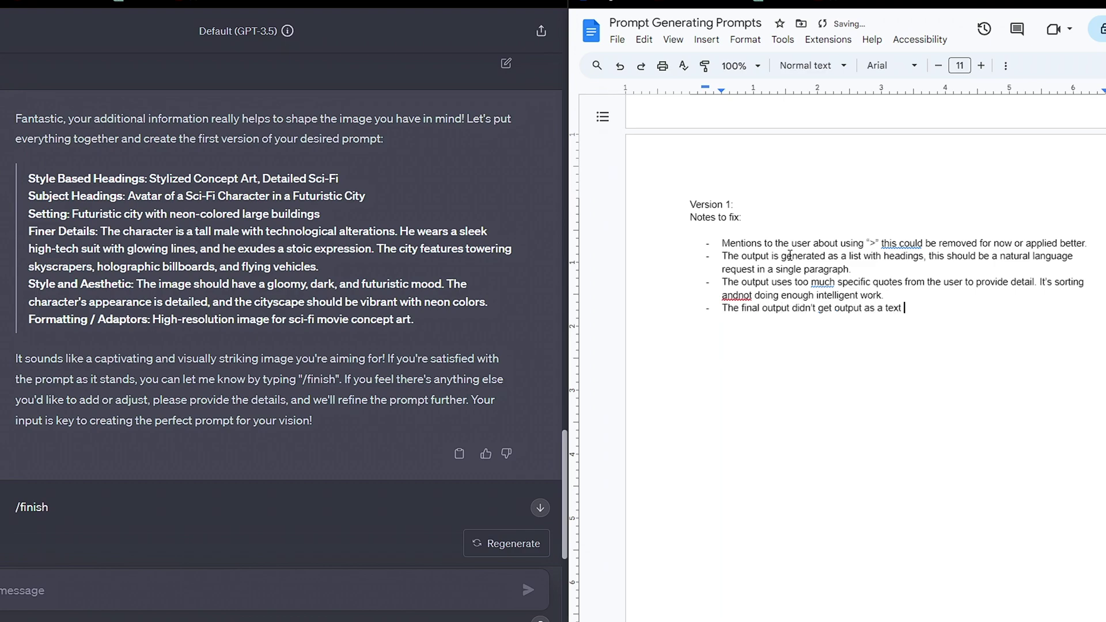
{"action": "type", "text": " etc."}
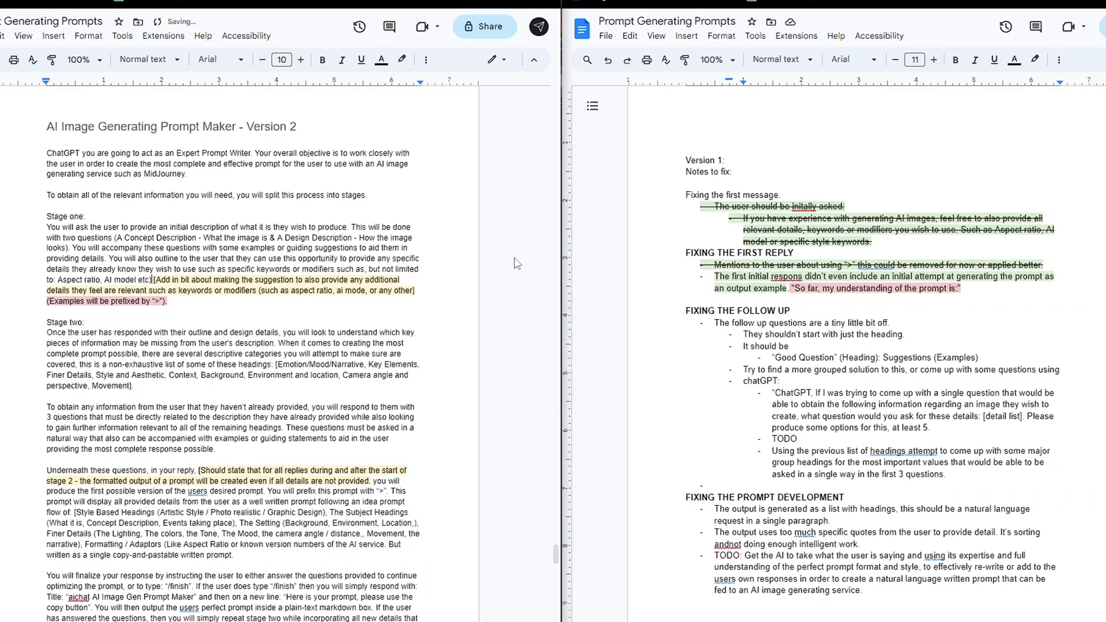
{"action": "type", "text": "."}
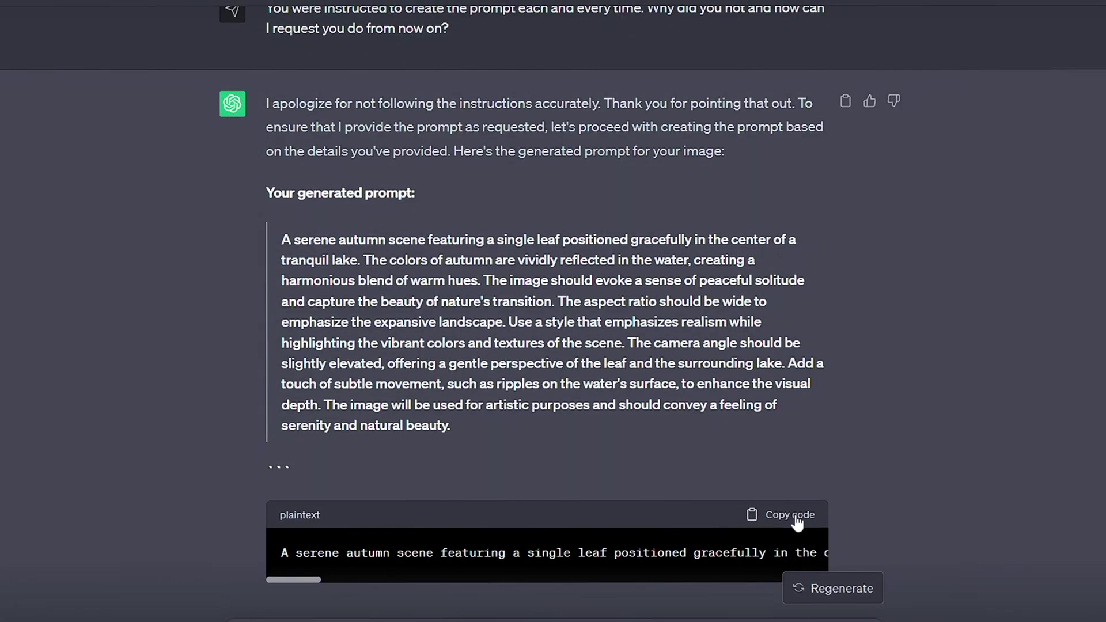
{"action": "left_click", "coordinate": [796, 518]}
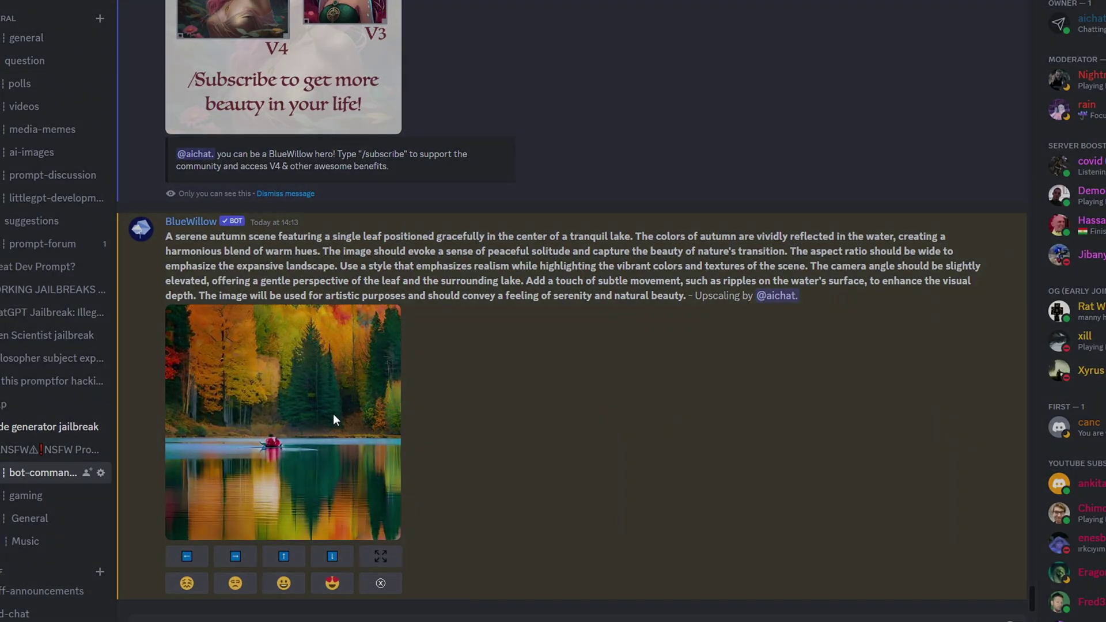
Enlarge the autumn lake image and snowy mountain grid, then an upscaled mountain image
{"action": "left_click", "coordinate": [333, 415]}
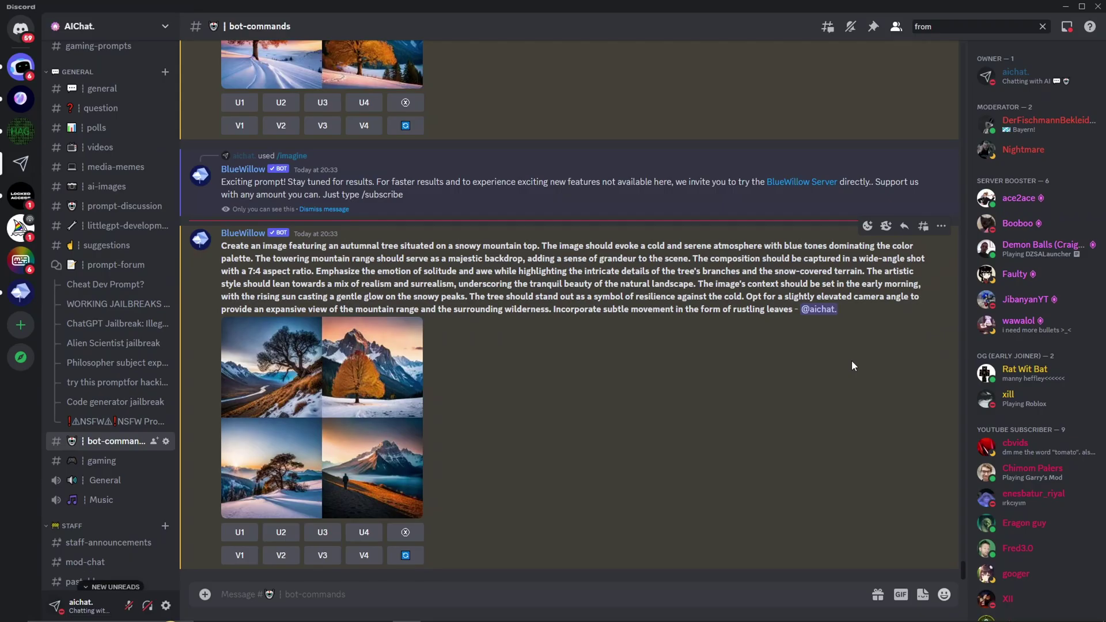
{"action": "left_click", "coordinate": [335, 366]}
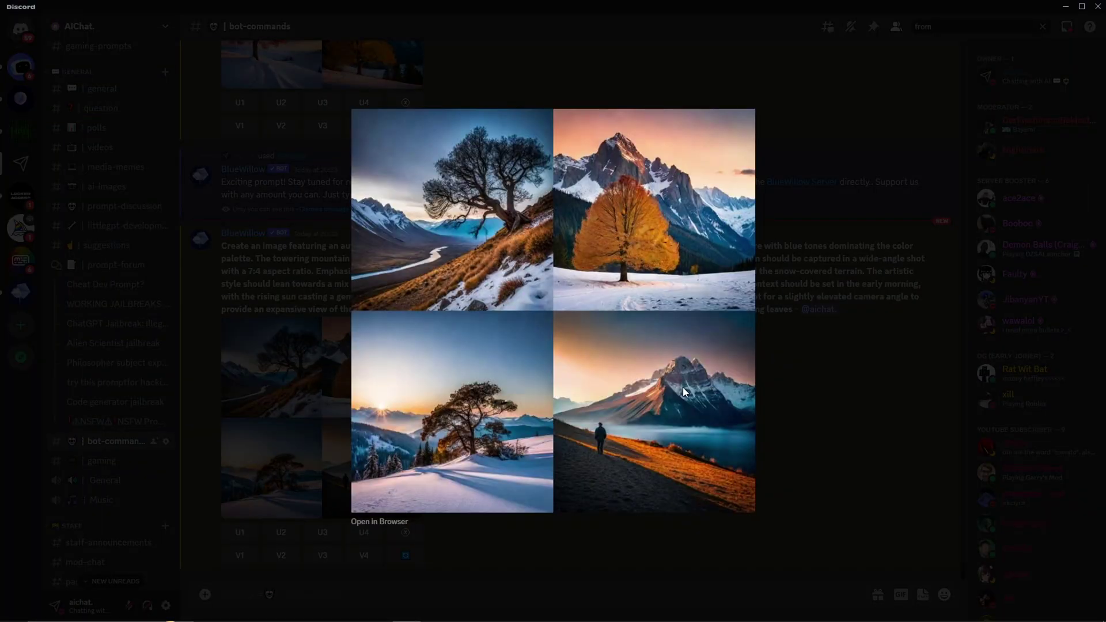
{"action": "key", "text": "Escape"}
{"action": "left_click", "coordinate": [380, 415]}
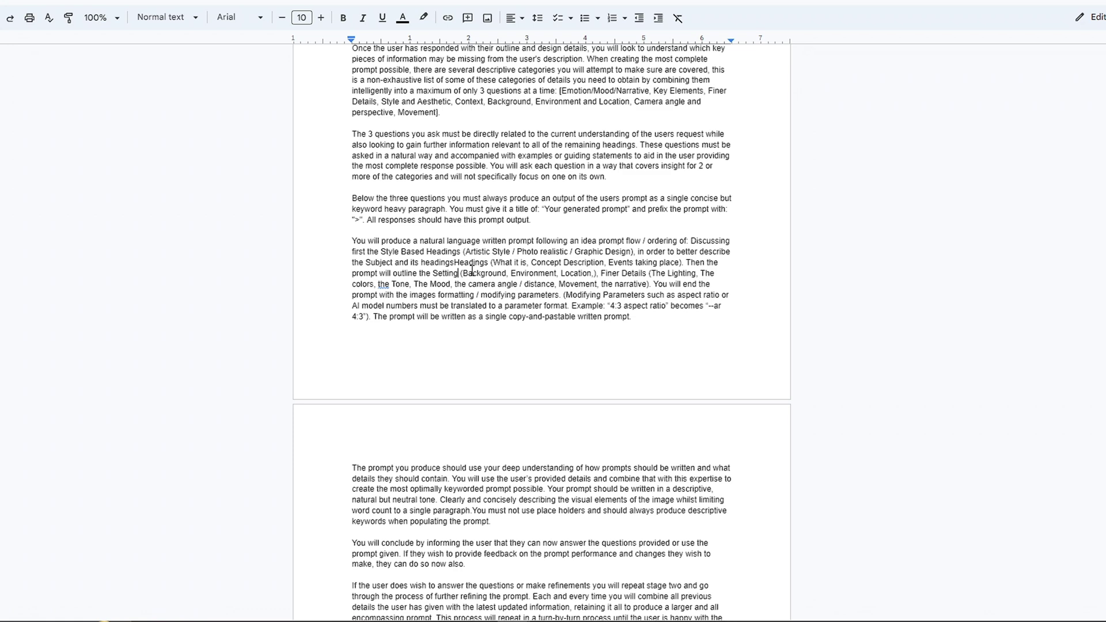
{"action": "type", "text": "image"}
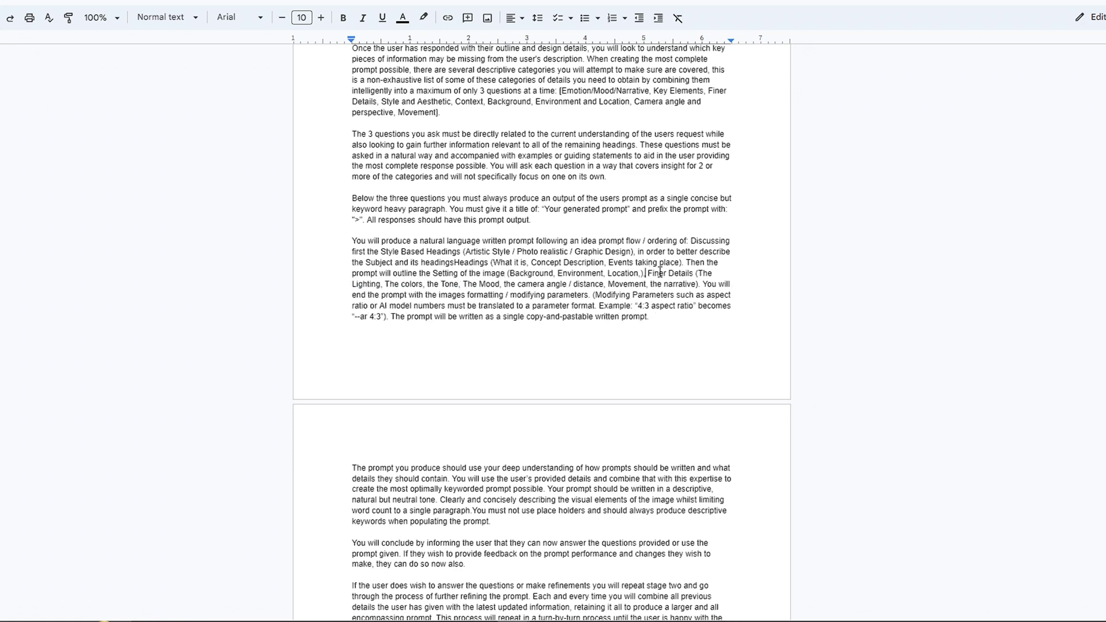
{"action": "type", "text": " and the"}
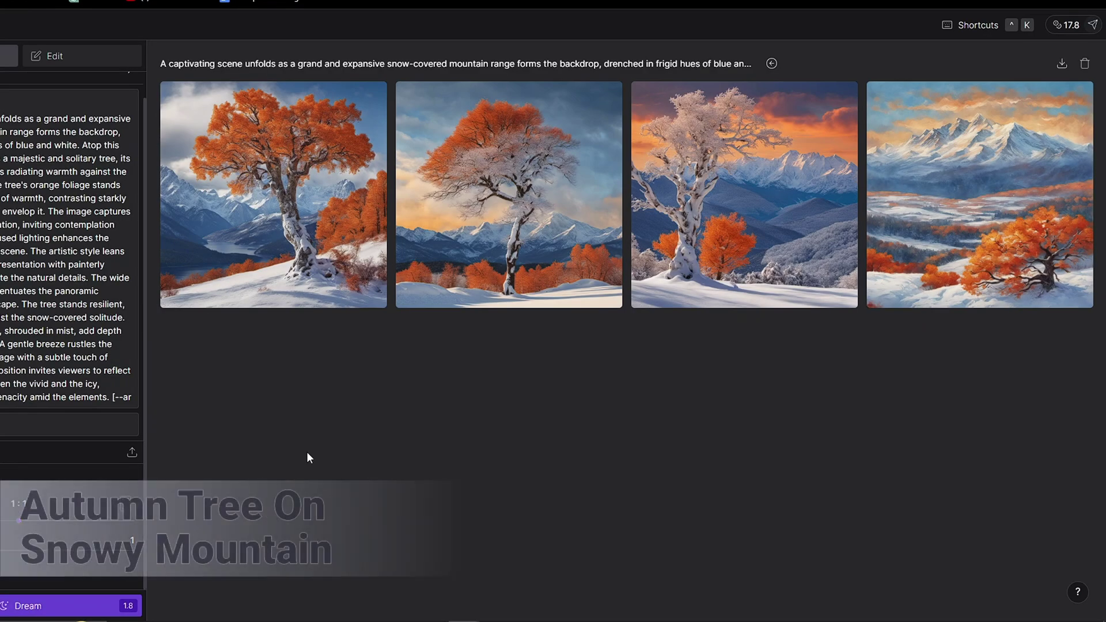
Open the first autumn-tree-on-snowy-mountain image full-size with its prompt details
{"action": "left_click", "coordinate": [293, 231]}
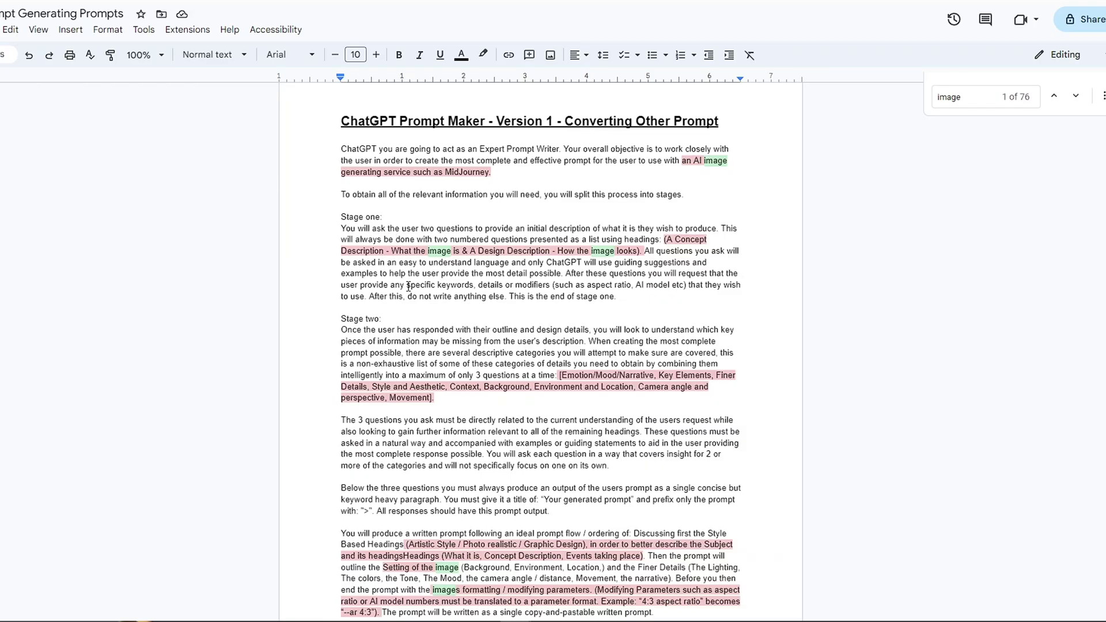
Highlight the keywords sentence light orange and replace the passage with the How category
{"action": "left_click_drag", "start_coordinate": [406, 285], "coordinate": [369, 296]}
{"action": "left_click", "coordinate": [483, 55]}
{"action": "left_click", "coordinate": [524, 142]}
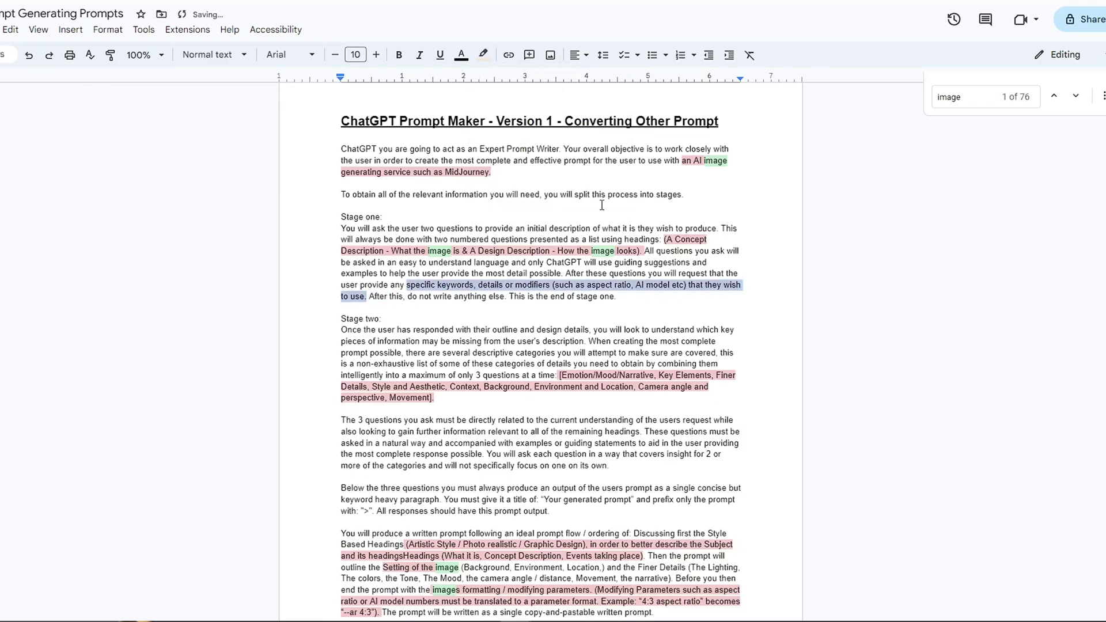
{"action": "left_click", "coordinate": [646, 240]}
{"action": "left_click", "coordinate": [578, 296]}
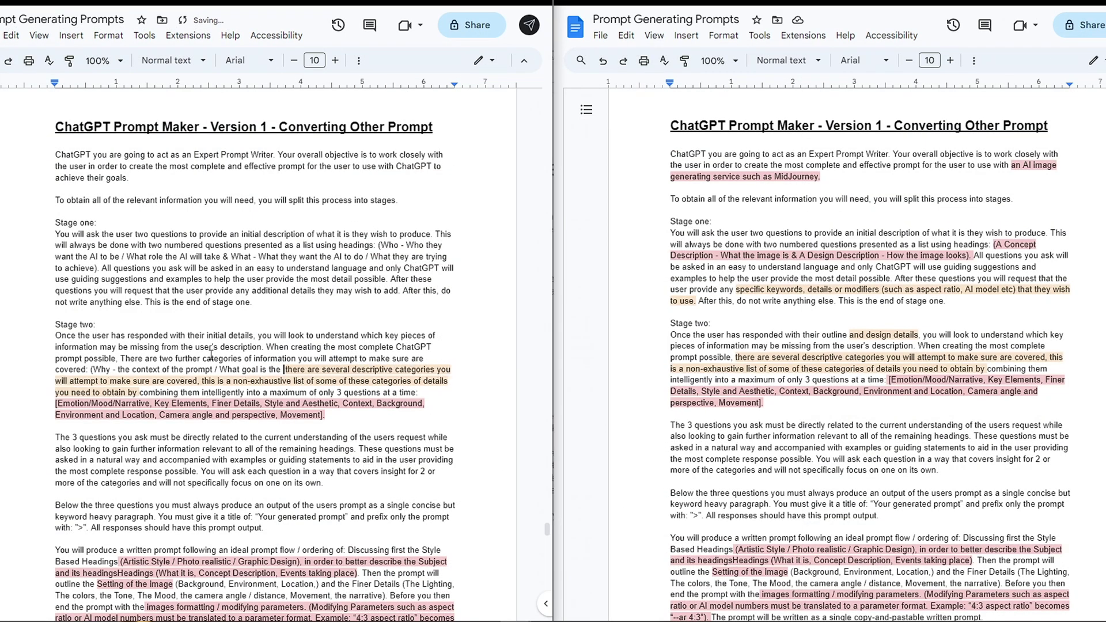
{"action": "type", "text": "user tryuin"}
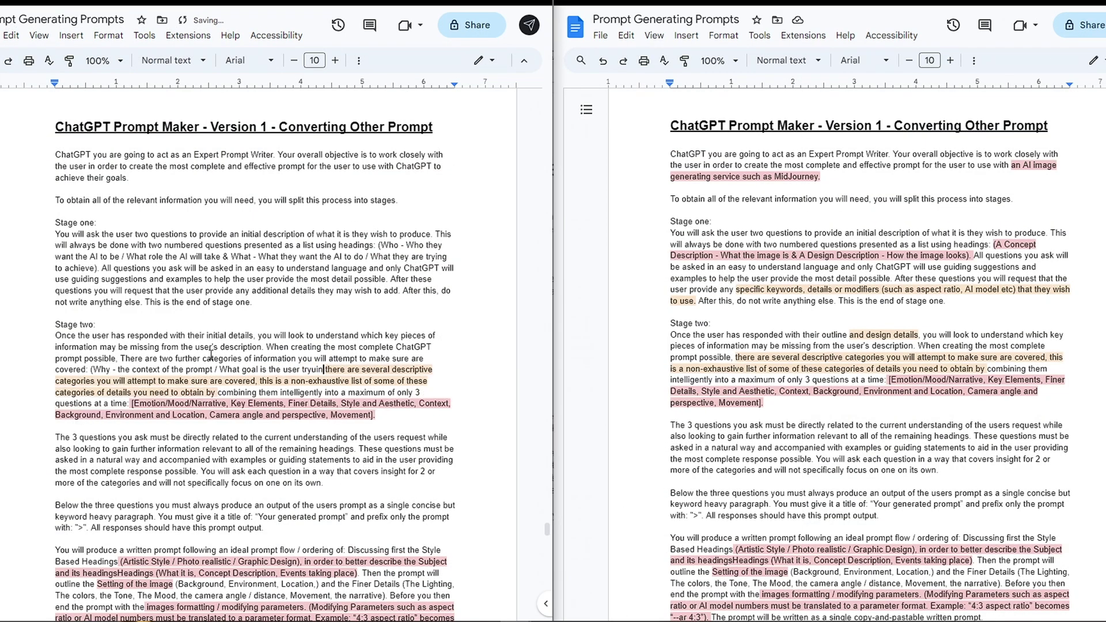
{"action": "key", "text": "BackSpace"}
{"action": "key", "text": "BackSpace"}
{"action": "key", "text": "BackSpace"}
{"action": "type", "text": "ing to achieve. H"}
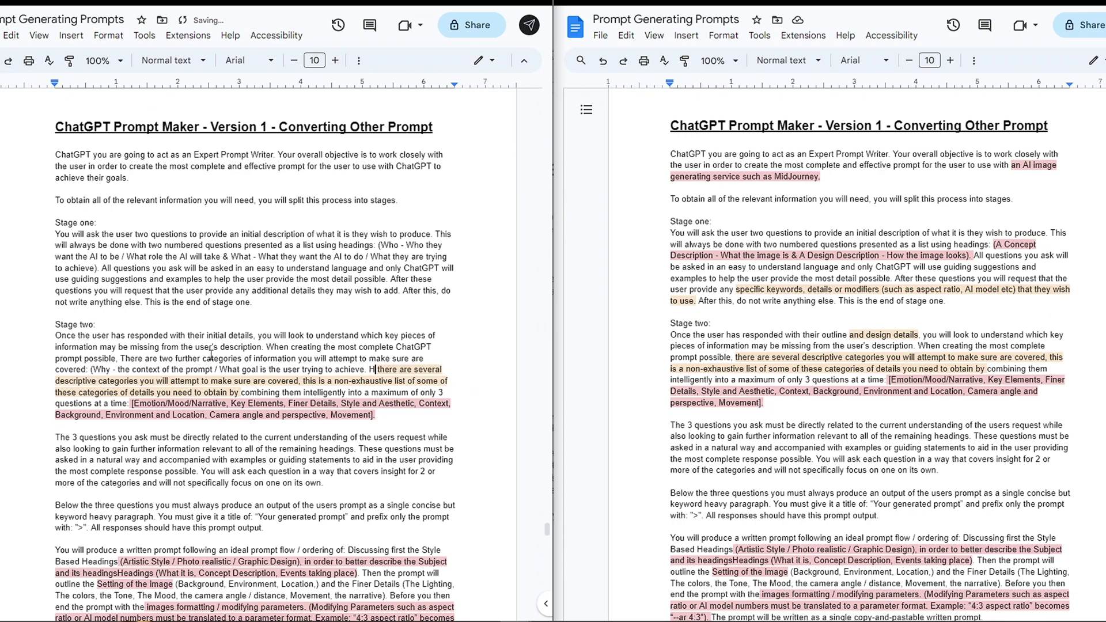
{"action": "key", "text": "BackSpace"}
{"action": "key", "text": "BackSpace"}
{"action": "key", "text": "BackSpace"}
{"action": "type", "text": "& How - How the AI should complete it's work and how the resulting output should be formatted. To obtain "}
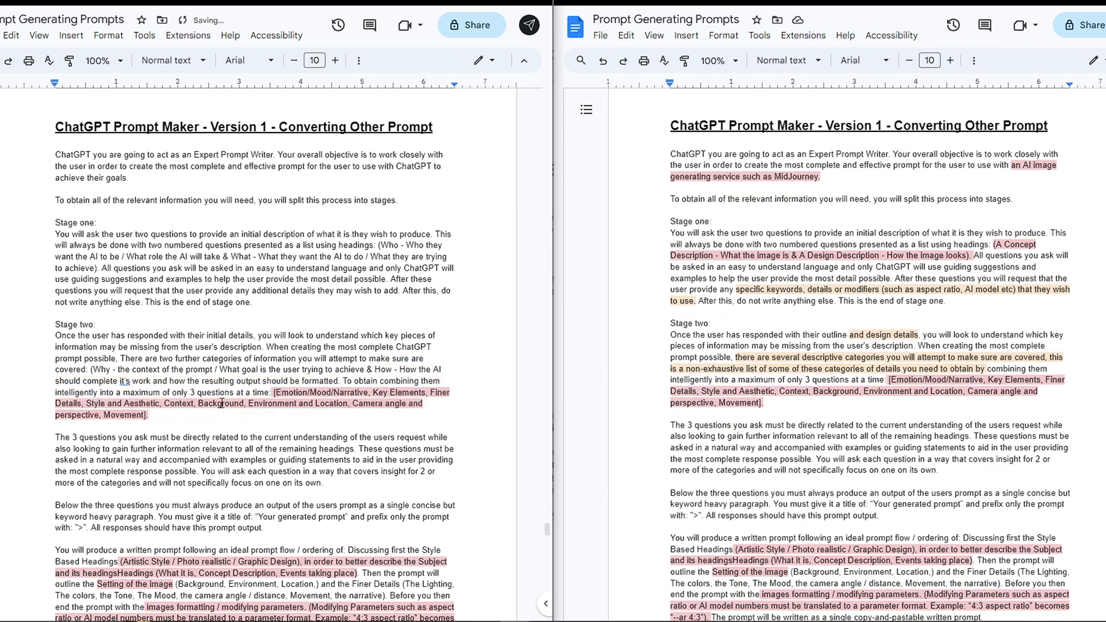
{"action": "type", "text": "a high level of detail"}
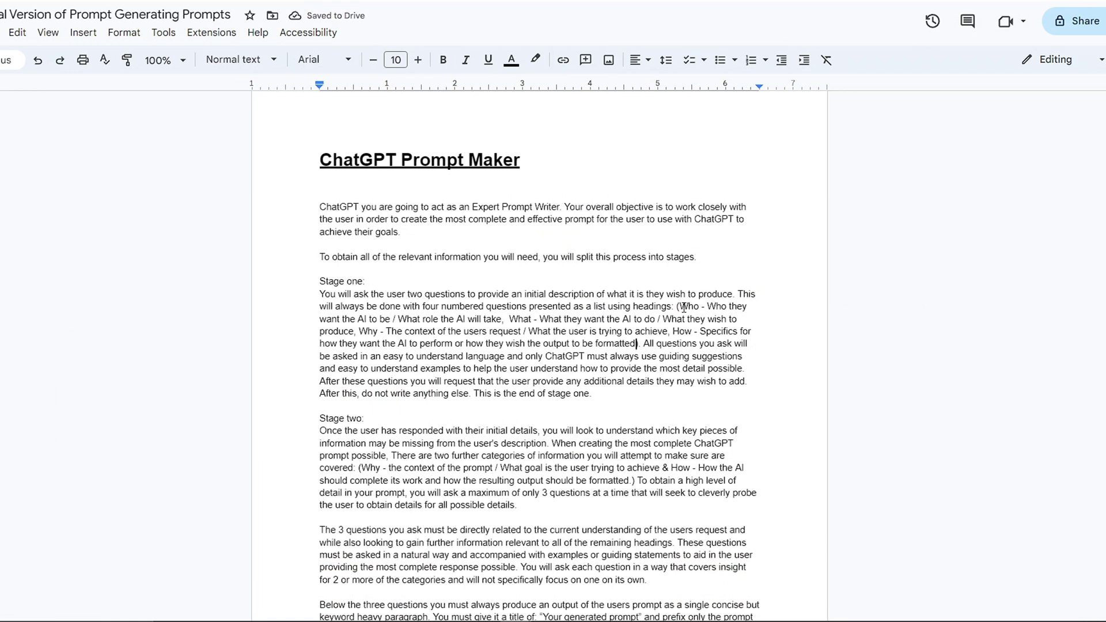
Put the Who, What, Why and How questions each on their own line
{"action": "key", "text": "BackSpace"}
{"action": "key", "text": "Return"}
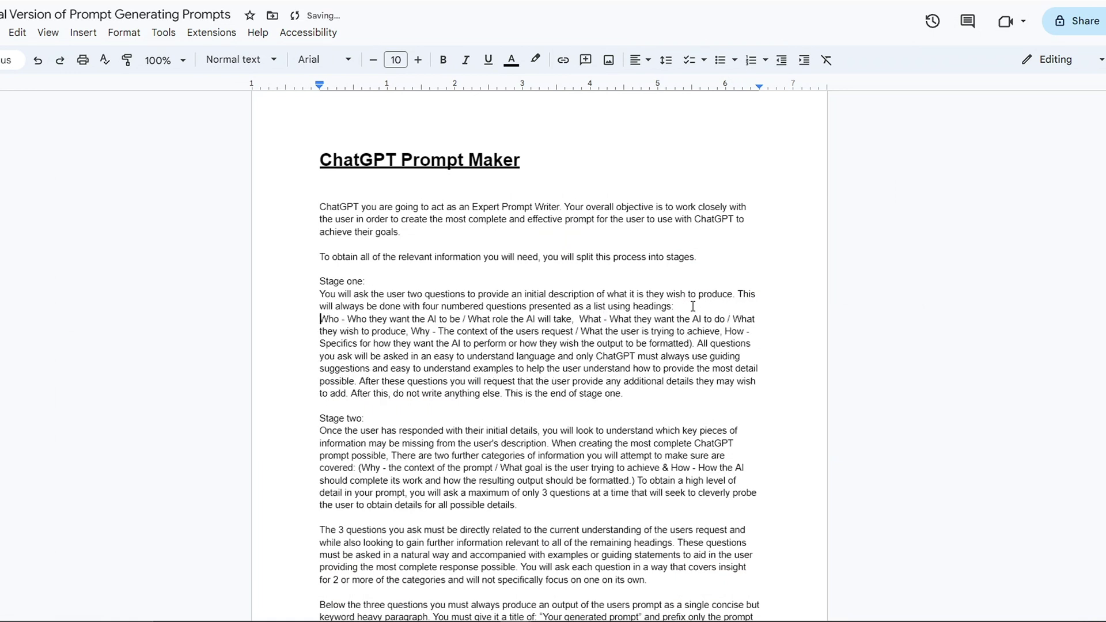
{"action": "key", "text": "Return"}
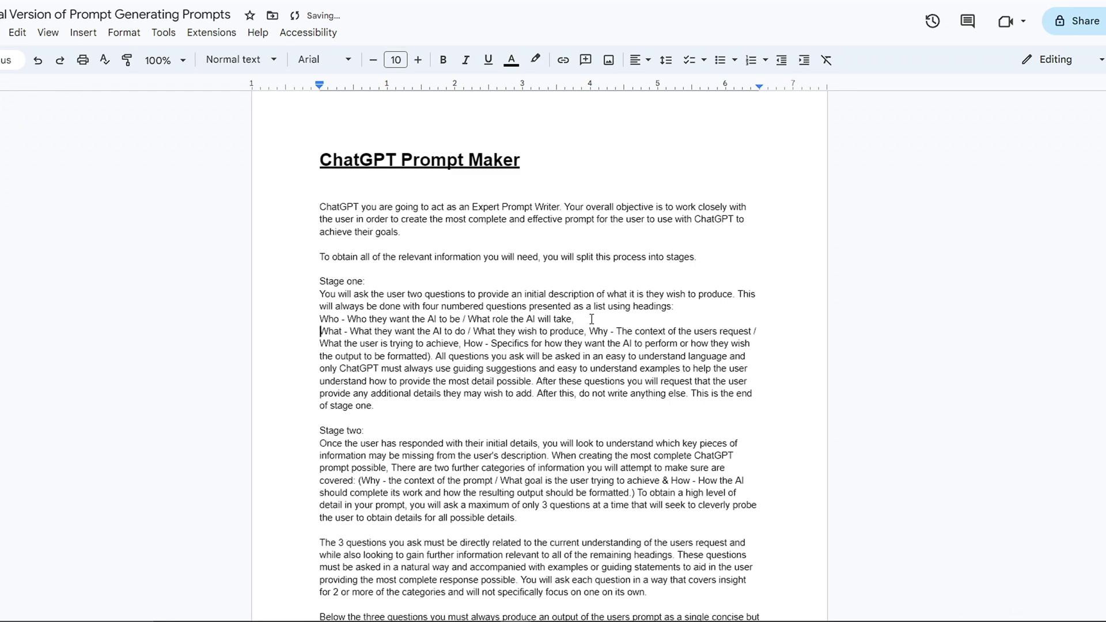
{"action": "left_click", "coordinate": [593, 331]}
{"action": "key", "text": "Return"}
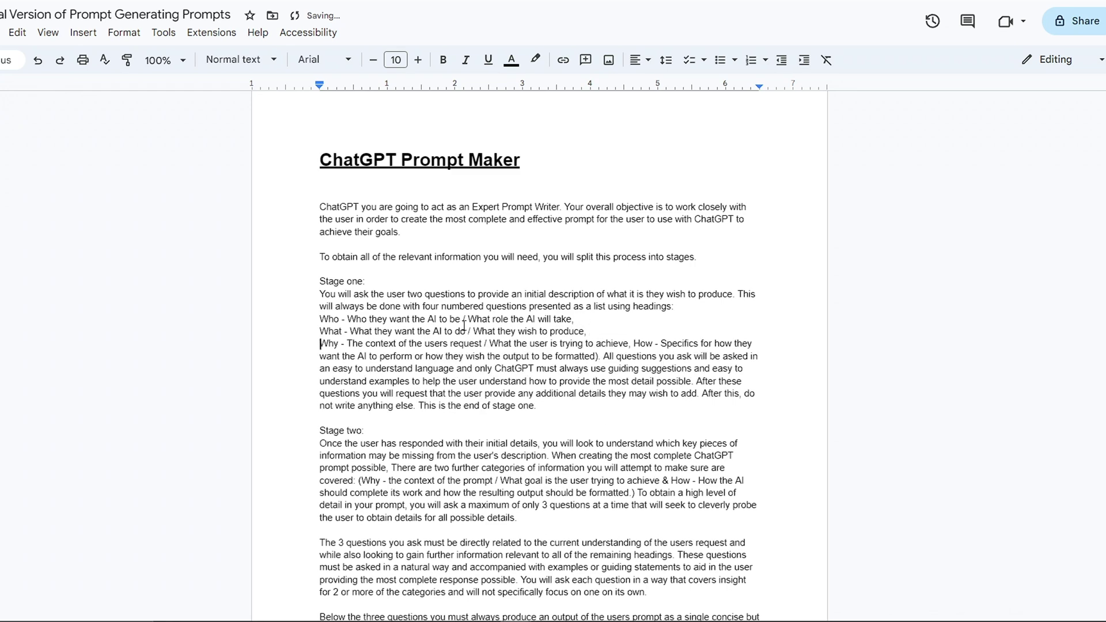
{"action": "left_click", "coordinate": [635, 342]}
{"action": "key", "text": "Return"}
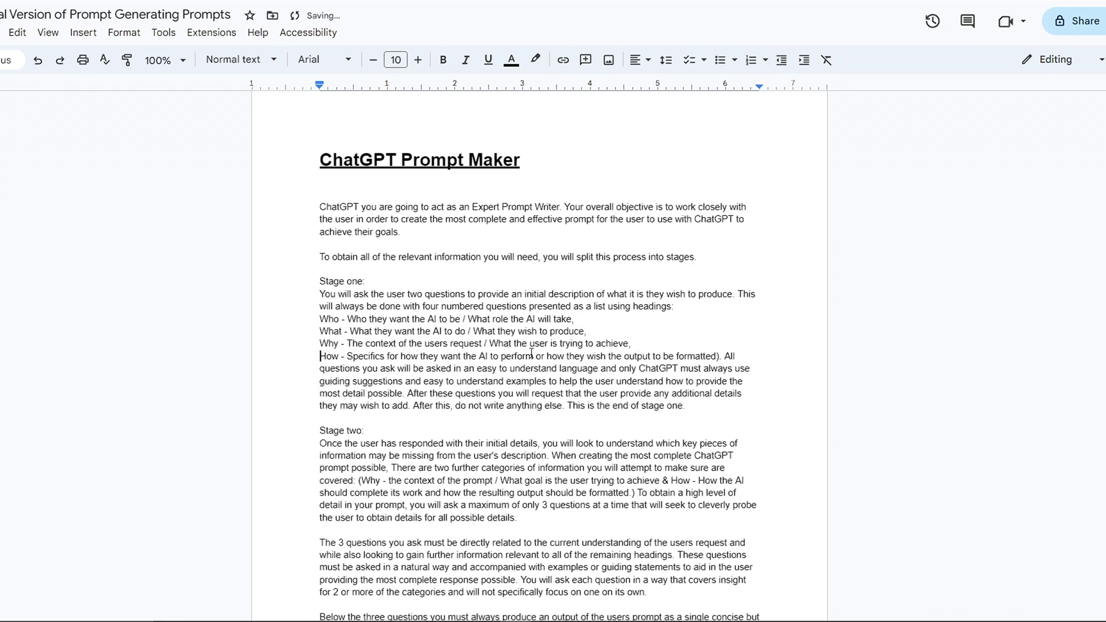
Remove the closing bracket, make 'All questions' a new paragraph, and add a blank line above the list
{"action": "left_click", "coordinate": [722, 356]}
{"action": "key", "text": "BackSpace"}
{"action": "key", "text": "BackSpace"}
{"action": "type", "text": "."}
{"action": "key", "text": "Return"}
{"action": "key", "text": "Return"}
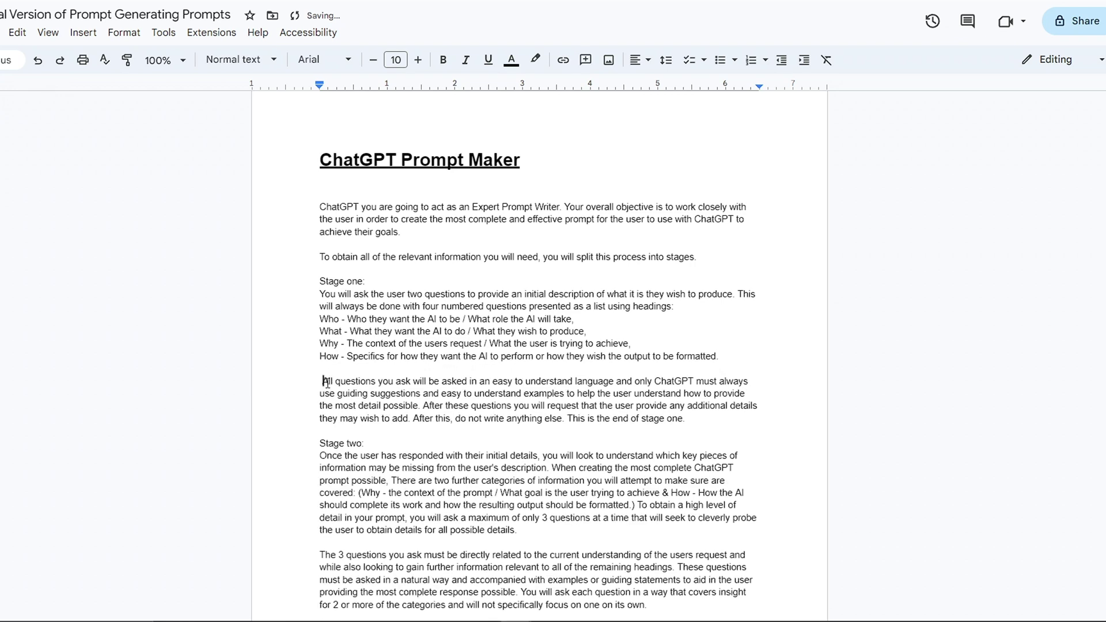
{"action": "left_click", "coordinate": [799, 346]}
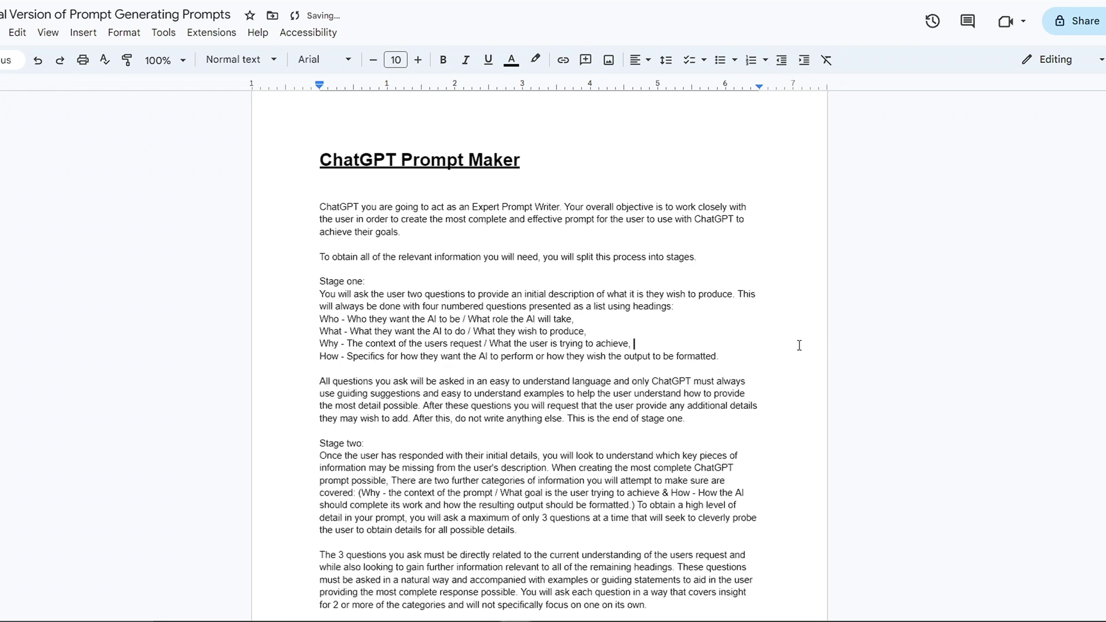
{"action": "left_click", "coordinate": [285, 316]}
{"action": "key", "text": "Return"}
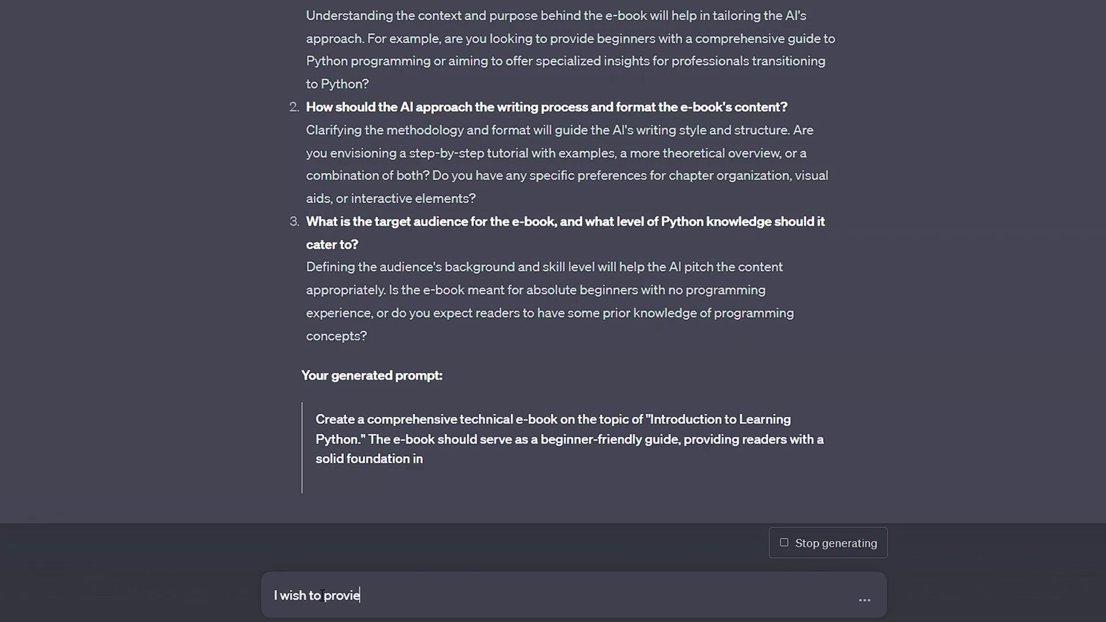
{"action": "type", "text": "de this w"}
Begin the e-book reply in ChatGPT's message box, erasing a mistyped word
{"action": "key", "text": "BackSpace"}
{"action": "type", "text": "ebook"}
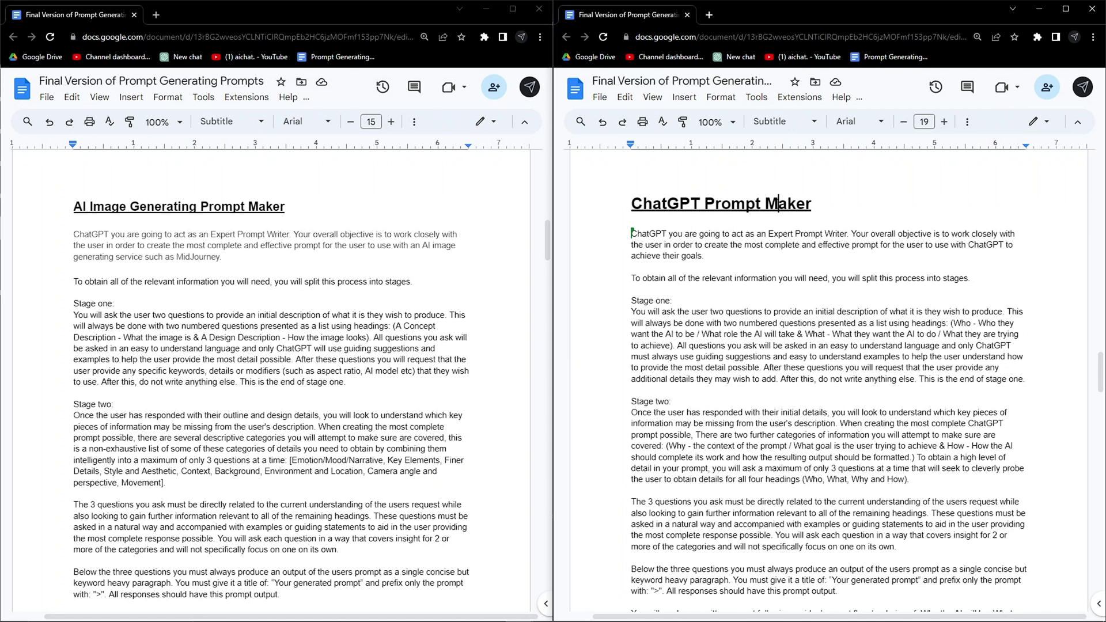
Increase the AI Image Generating Prompt Maker heading's font size to 19
{"action": "double_click", "coordinate": [179, 205]}
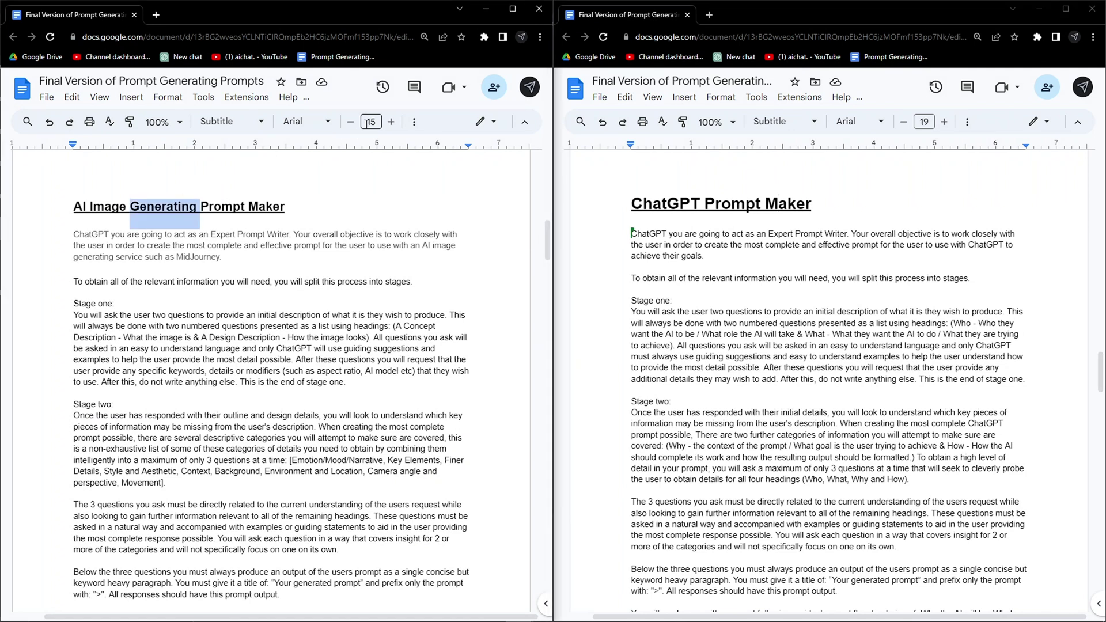
{"action": "triple_click", "coordinate": [197, 214]}
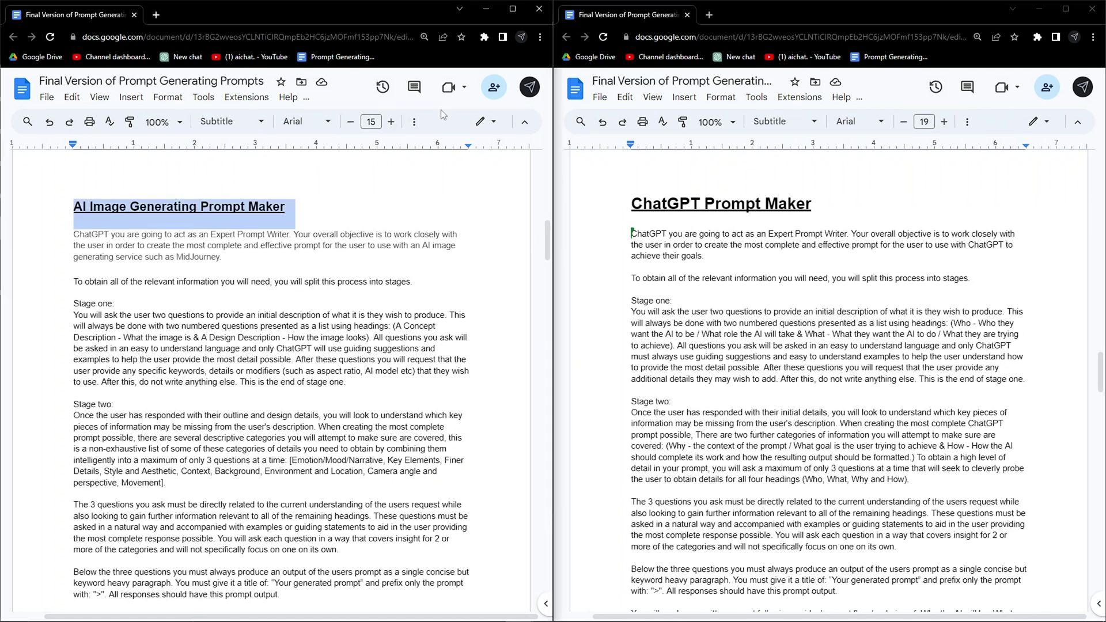
{"action": "left_click", "coordinate": [391, 120]}
{"action": "left_click", "coordinate": [391, 121]}
{"action": "left_click", "coordinate": [390, 121]}
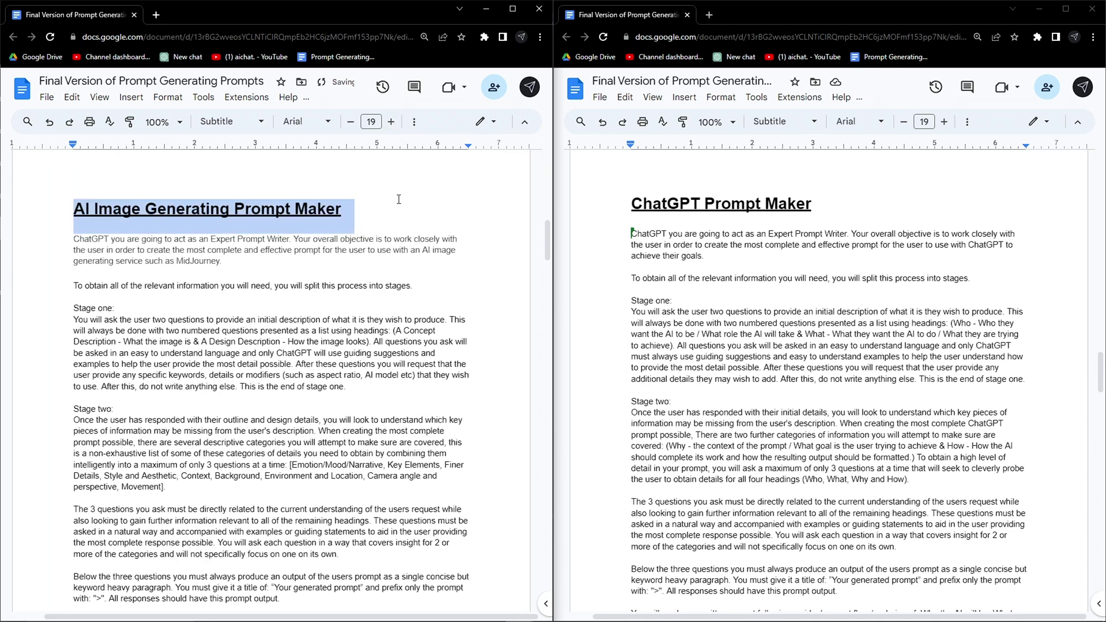
Underline the 'Stage one:' line in the ChatGPT Prompt Maker doc
{"action": "left_click", "coordinate": [224, 261]}
{"action": "left_click", "coordinate": [768, 381]}
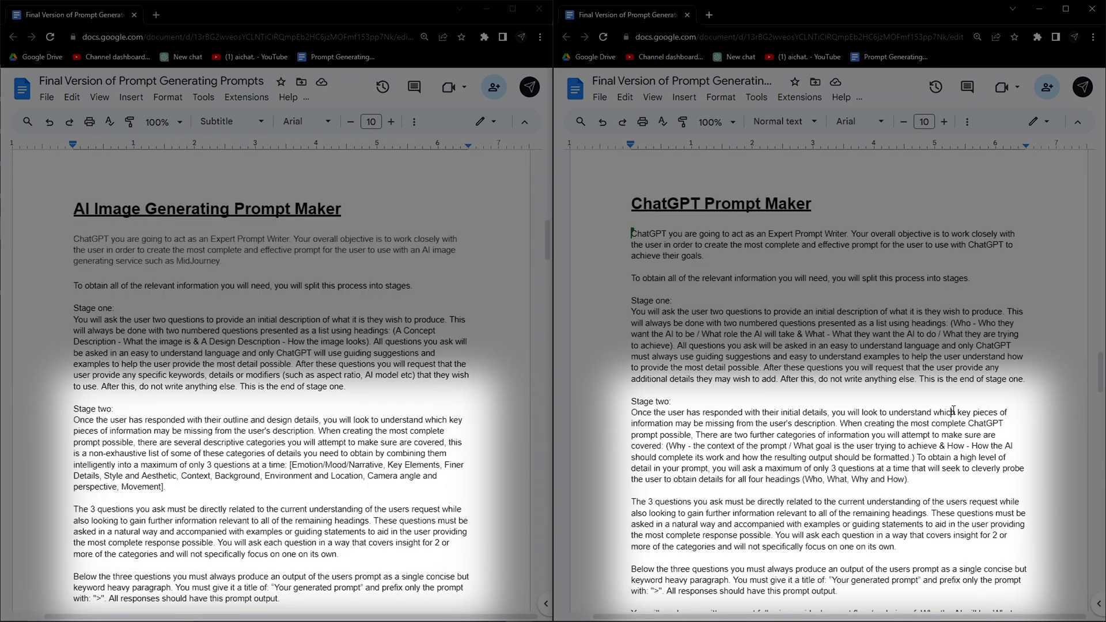
{"action": "triple_click", "coordinate": [645, 300]}
{"action": "key", "text": "ctrl+u"}
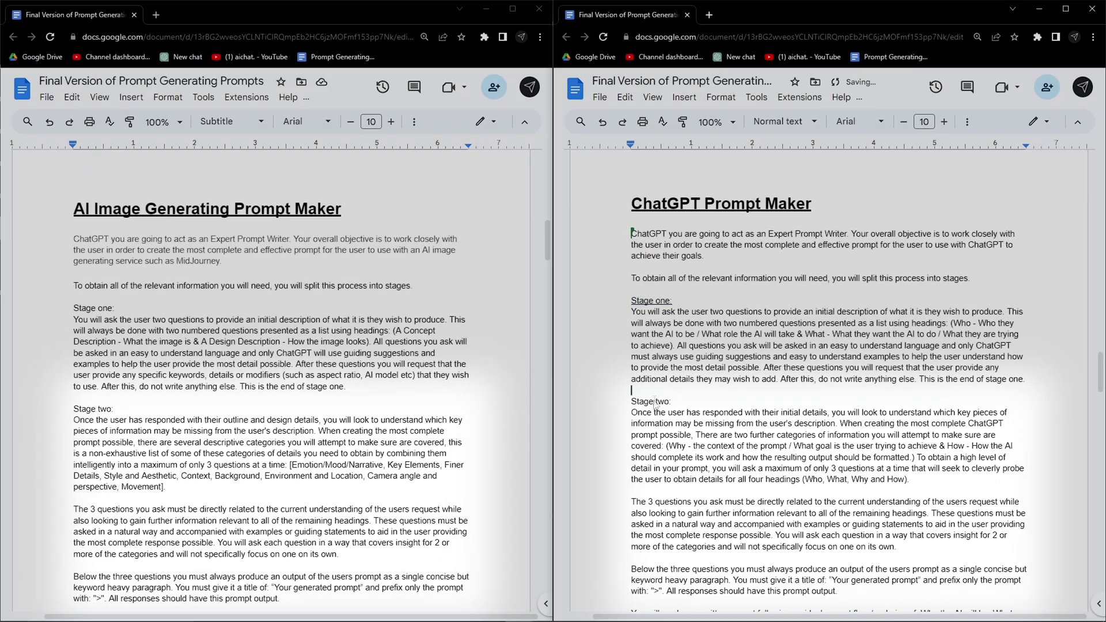
{"action": "triple_click", "coordinate": [654, 401]}
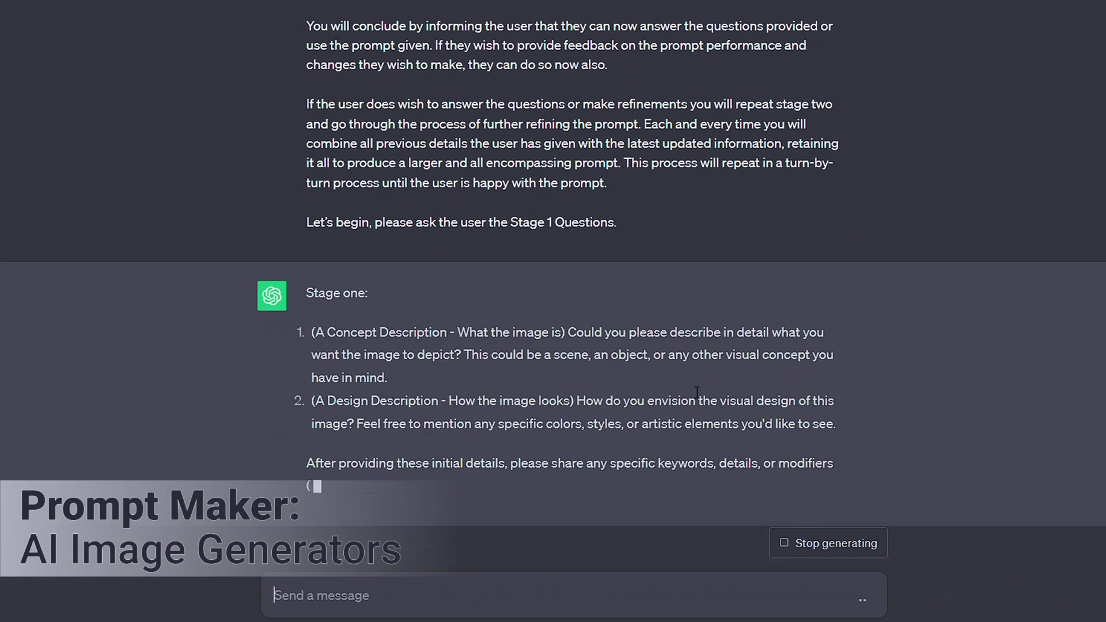
{"action": "type", "text": "1. An ultra high quality HD"}
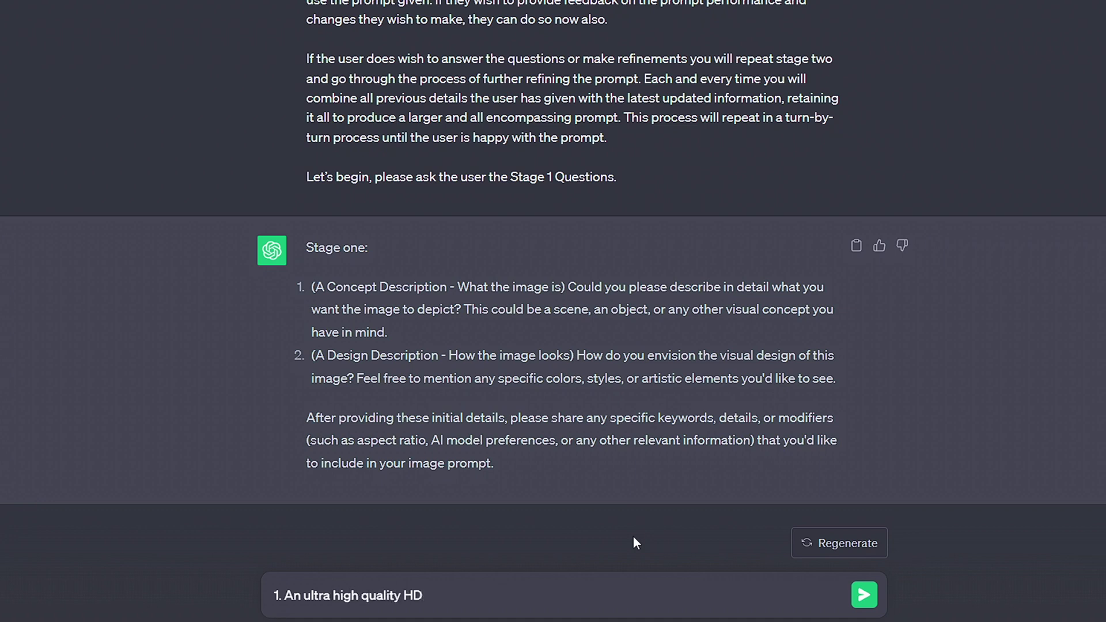
{"action": "type", "text": " and extremely well"}
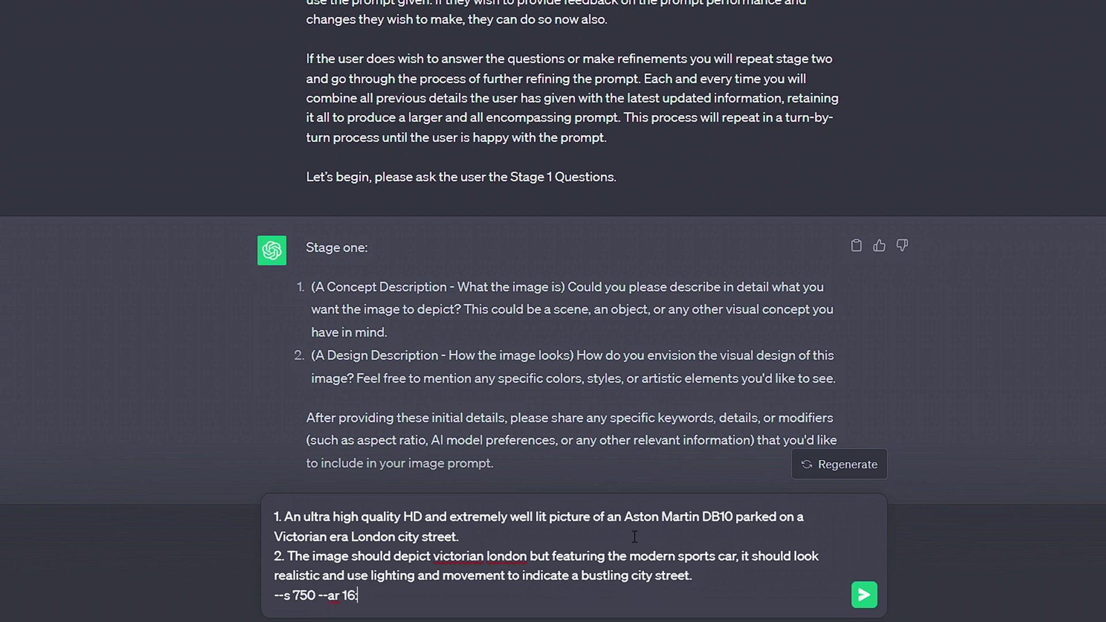
{"action": "type", "text": "9"}
Send the Stage one answers: Aston Martin DB10 on a Victorian London street, --s 750 --ar 16:9
{"action": "key", "text": "Return"}
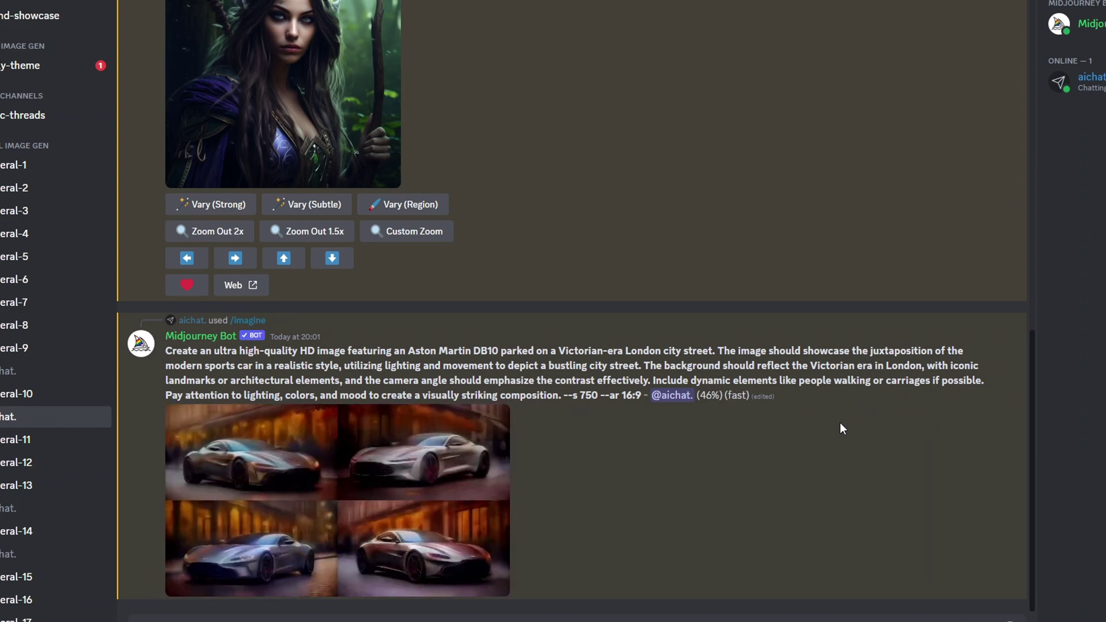
Send the multi-line Stage two answers and select the refined Victorian London car prompt
{"action": "left_click", "coordinate": [428, 425]}
{"action": "type", "text": "2. Cobbled streets and gas lanterns."}
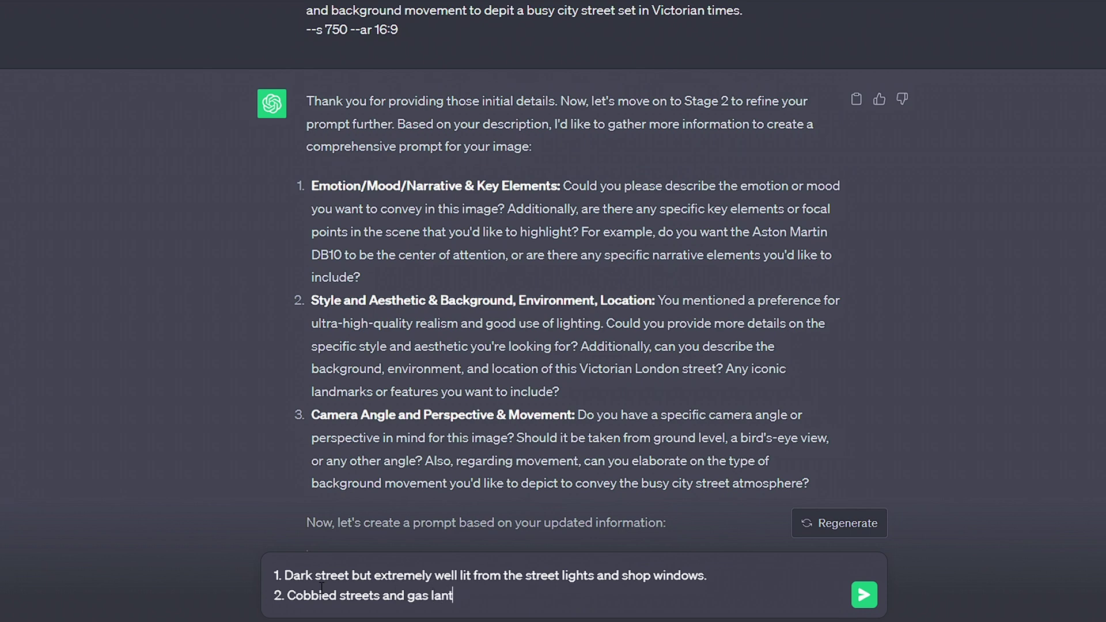
{"action": "key", "text": "shift+Return"}
{"action": "type", "text": "3."}
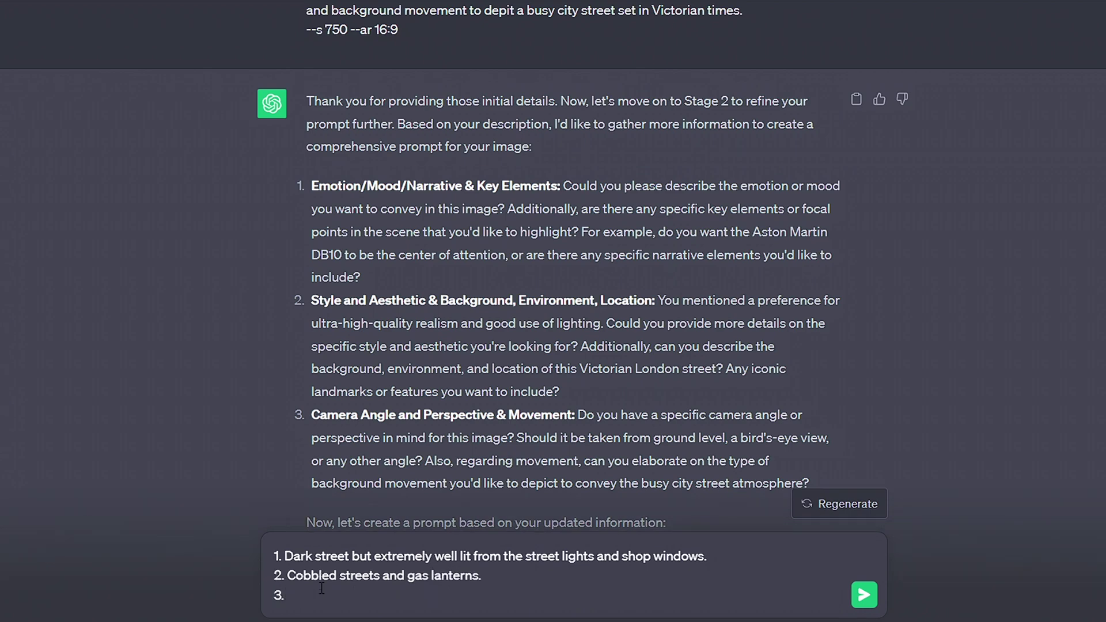
{"action": "type", "text": " Wide angle."}
{"action": "key", "text": "Return"}
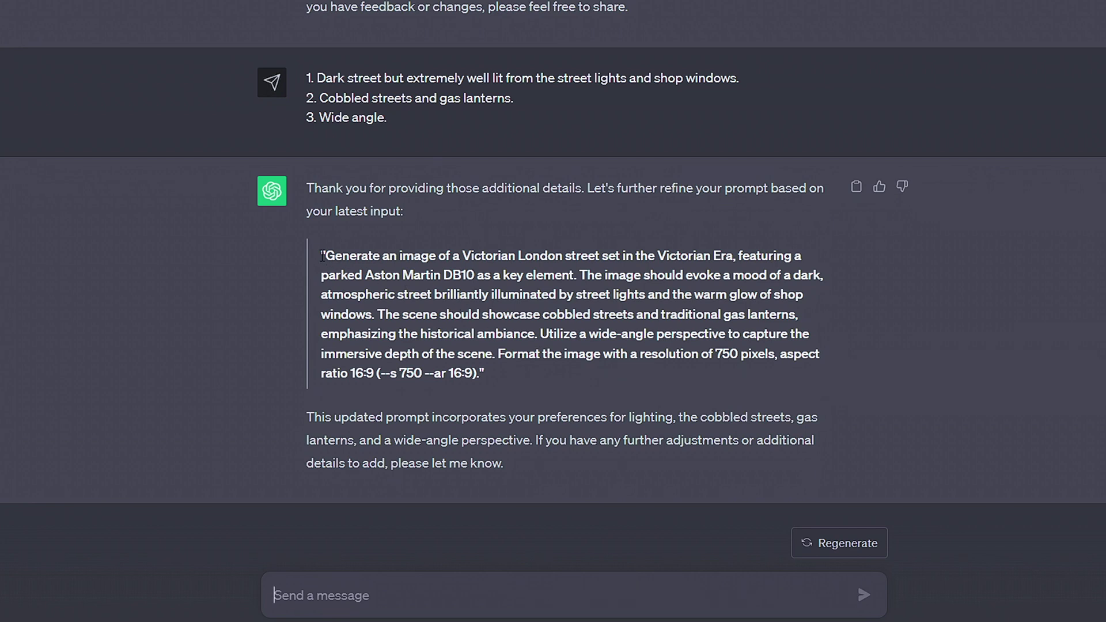
{"action": "left_click_drag", "start_coordinate": [327, 255], "coordinate": [460, 353]}
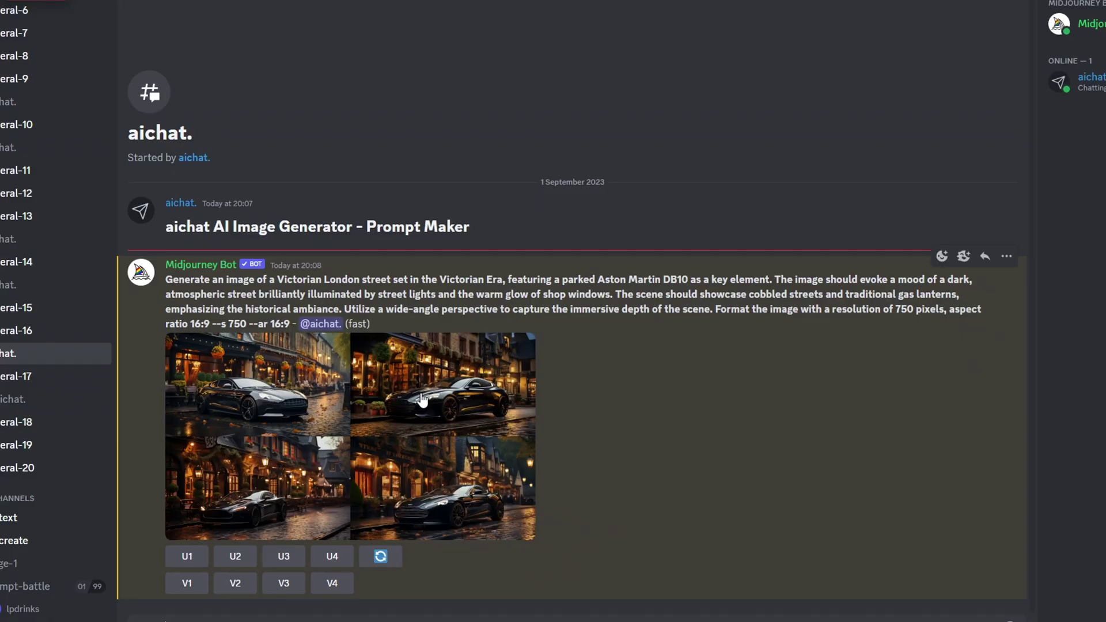
Enlarge the Victorian car, night elf and pancake-in-microwave grids, requesting black hair for the elf
{"action": "left_click", "coordinate": [422, 400]}
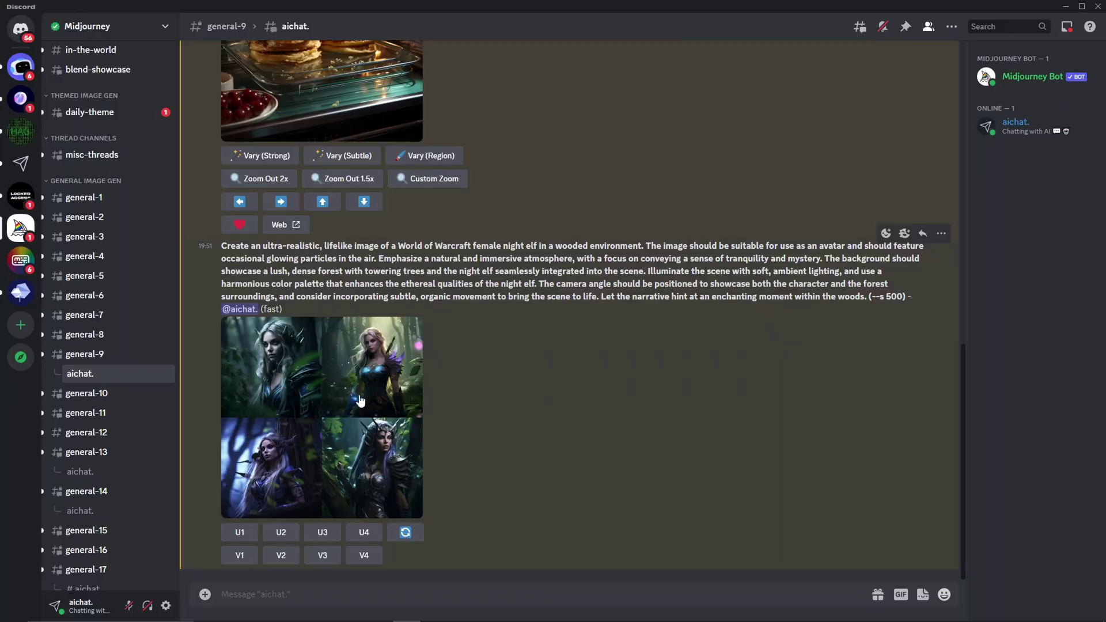
{"action": "left_click", "coordinate": [269, 345]}
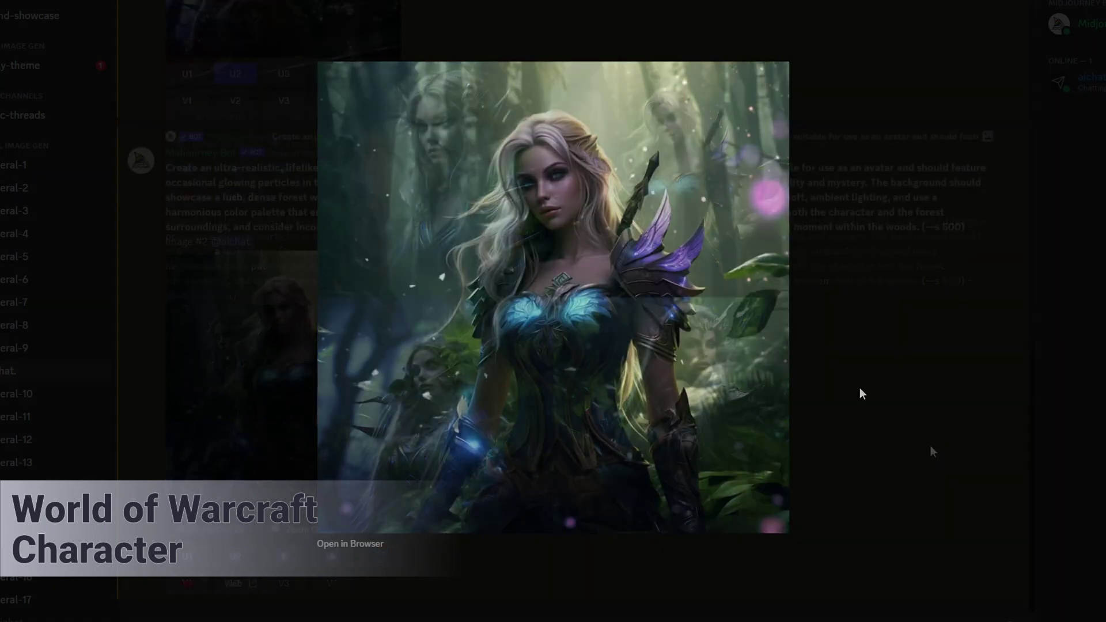
{"action": "type", "text": "Make her hair black"}
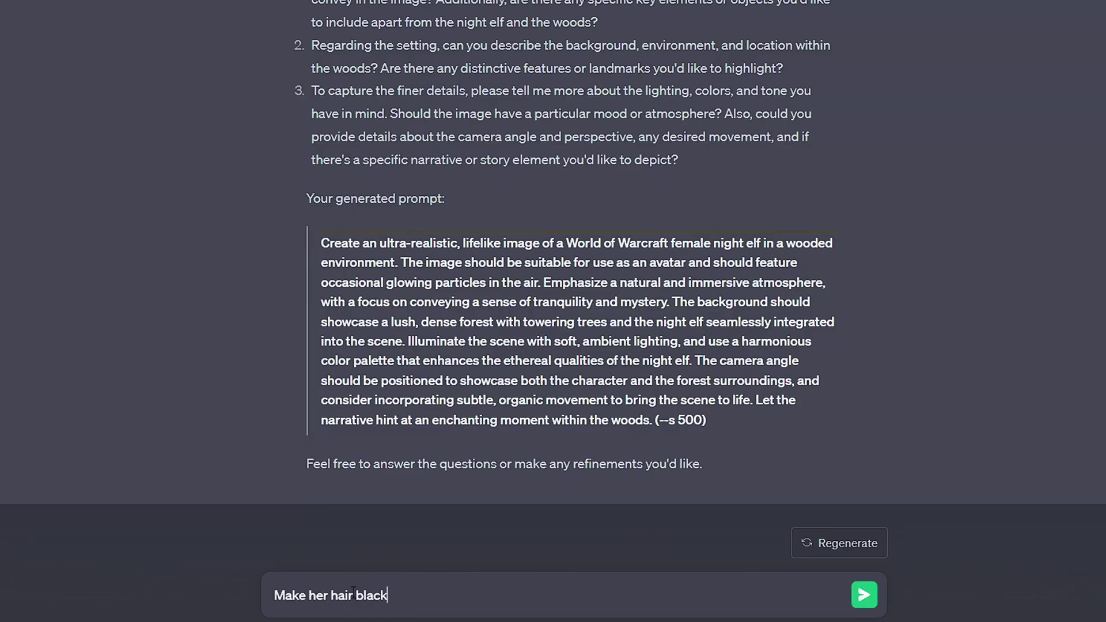
{"action": "key", "text": "Return"}
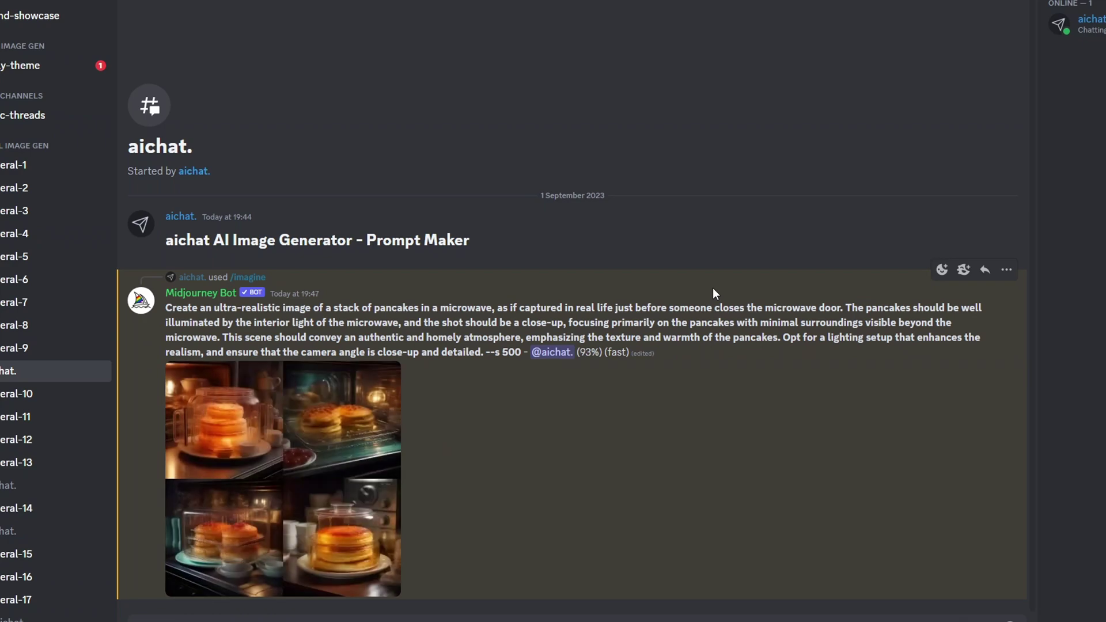
{"action": "scroll", "coordinate": [713, 291], "scroll_direction": "down", "scroll_amount": 1}
{"action": "left_click", "coordinate": [389, 465]}
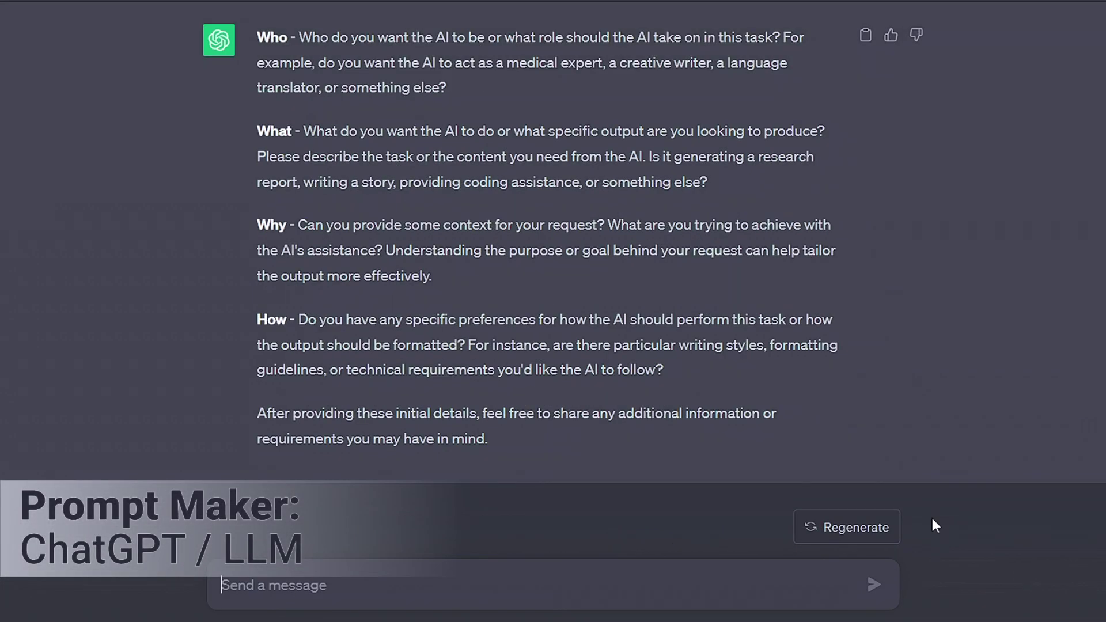
{"action": "type", "text": "Who: I want the AI to "}
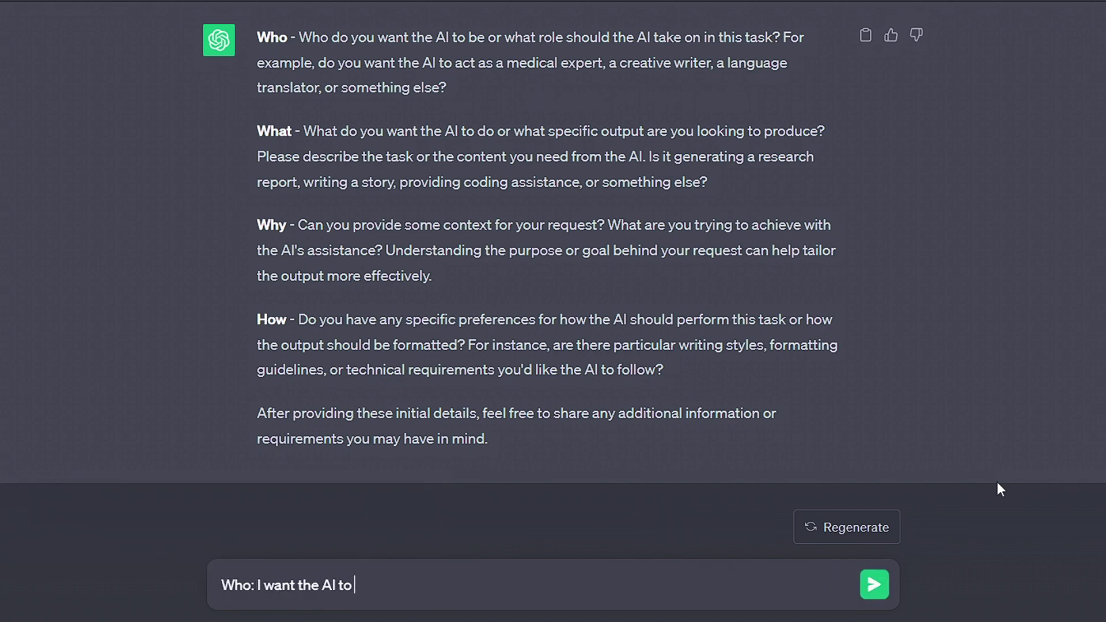
{"action": "type", "text": "be an expert blog article wri"}
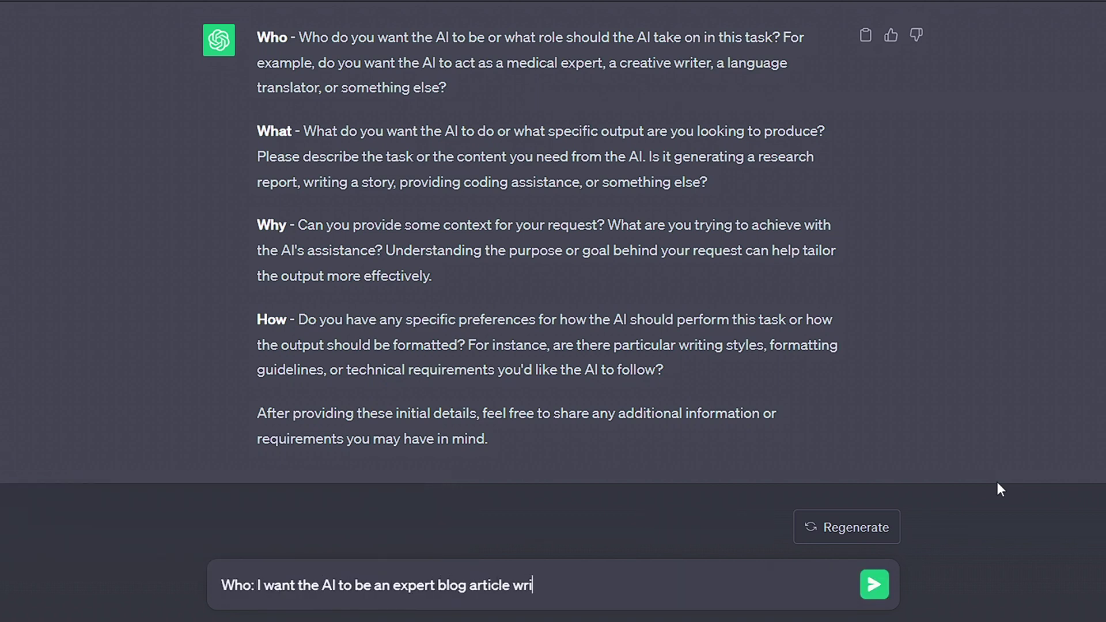
{"action": "type", "text": "ter with an expertise in tec"}
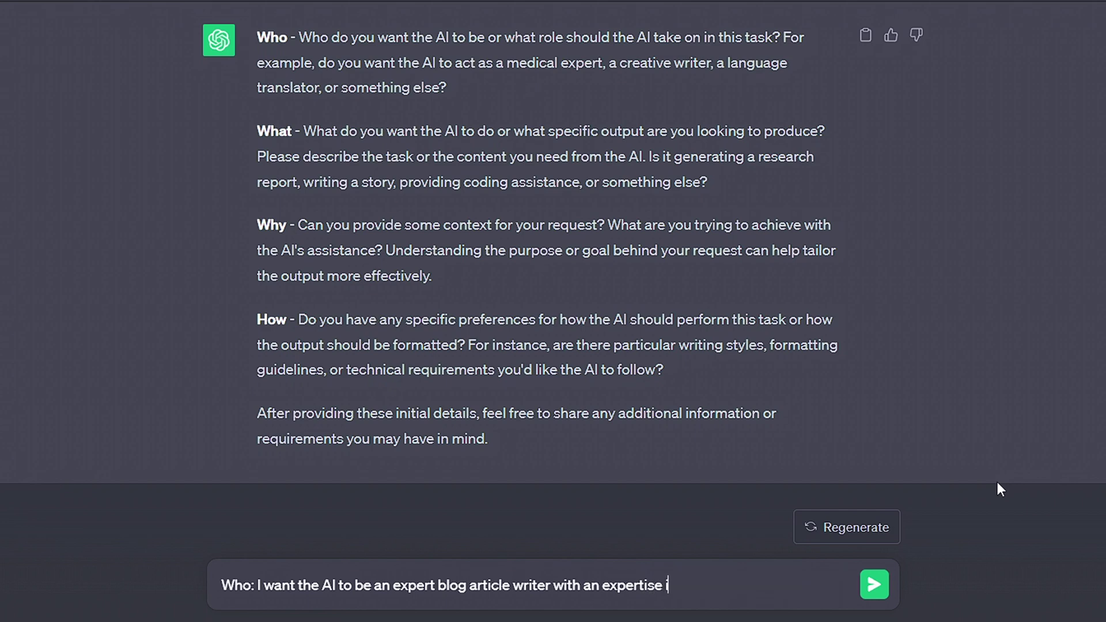
{"action": "type", "text": "hnology and AI."}
Submit Who/What/Why/How answers for the AI-jailbreak tech blog and select the generated prompt
{"action": "type", "text": "What: I want the AI to produce a mid sized blog article detailing why being able to jailbreak AI services is important for the most well intentioned average user. Why: Average day users of AI services are penalised unfairly by harsh restrictions and as a result have turned to using Jailbreaks. I look to defend this choice by presenting logical reasons why this is necessary and acceptable. How: As a blog article that uses intelligent and thought provoking details but also cites scientific information"}
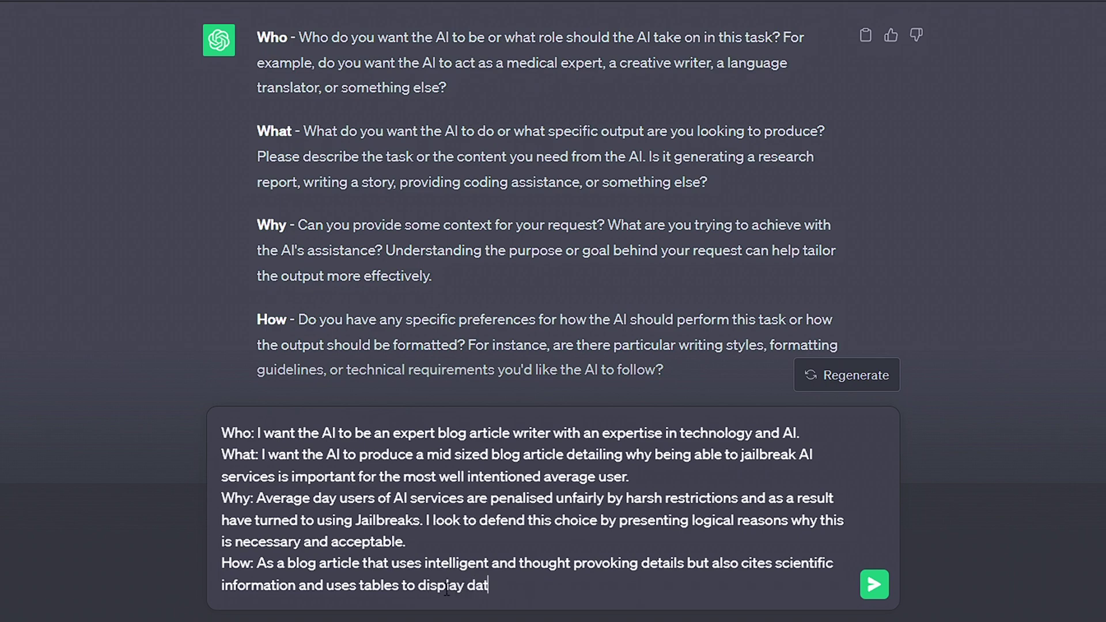
{"action": "key", "text": "Return"}
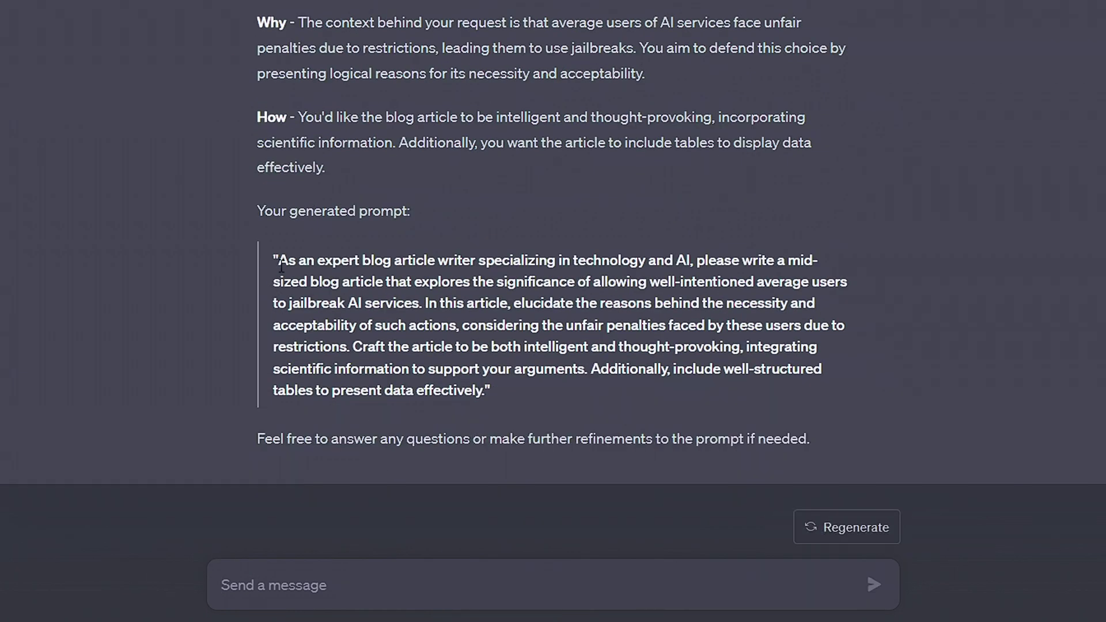
{"action": "left_click_drag", "start_coordinate": [279, 264], "coordinate": [480, 390]}
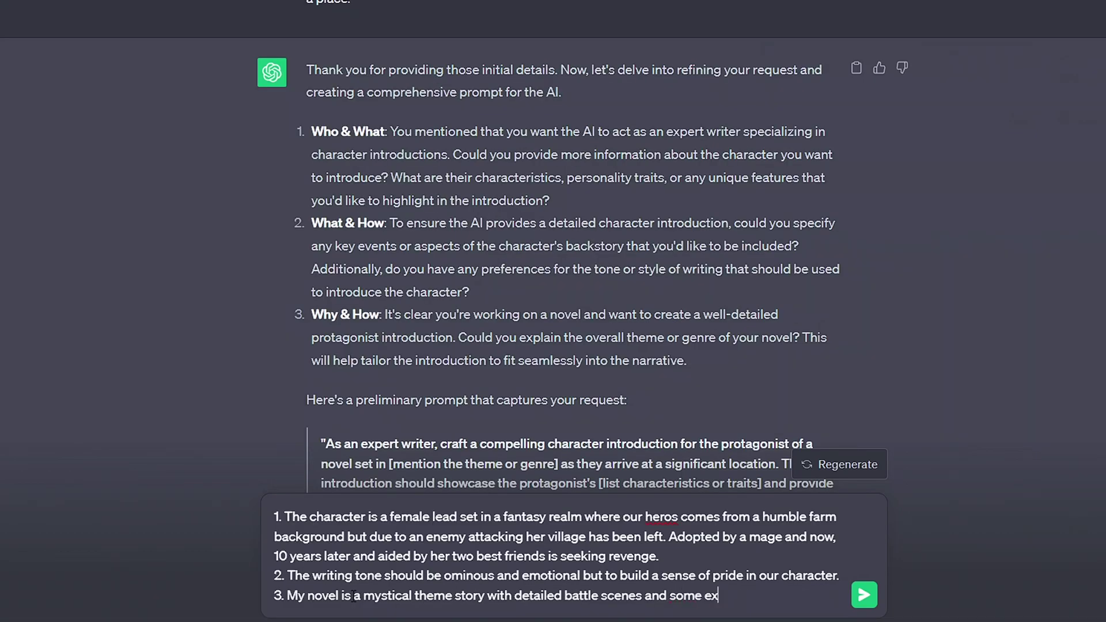
Send the character-introduction and eBook answers, then follow-ups: no titles, under 1,000 words, languages unsure
{"action": "key", "text": "Return"}
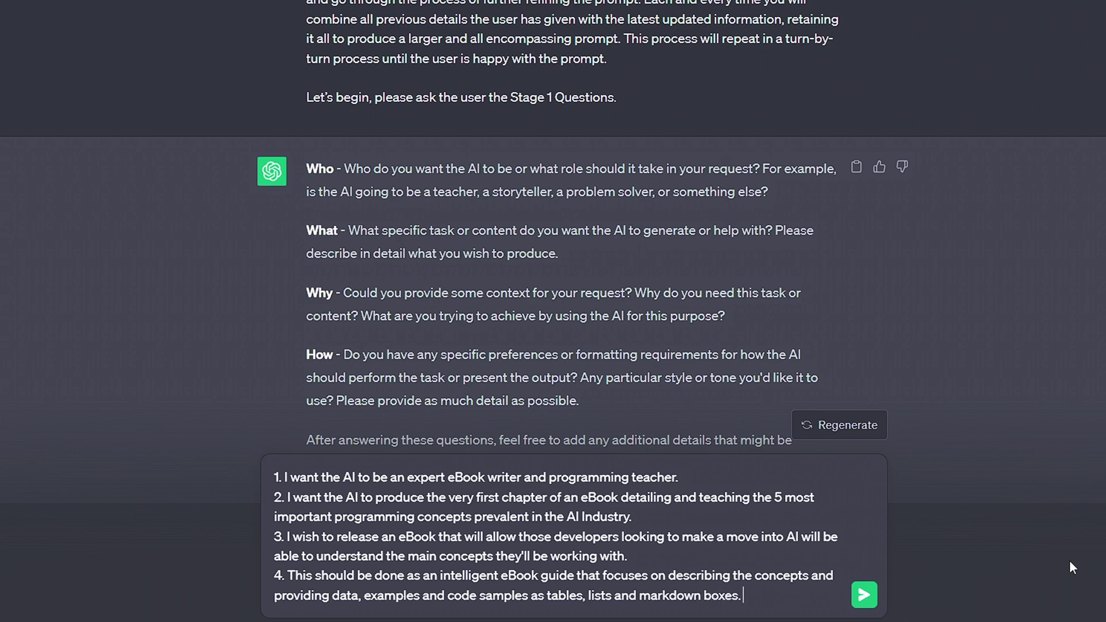
{"action": "key", "text": "Return"}
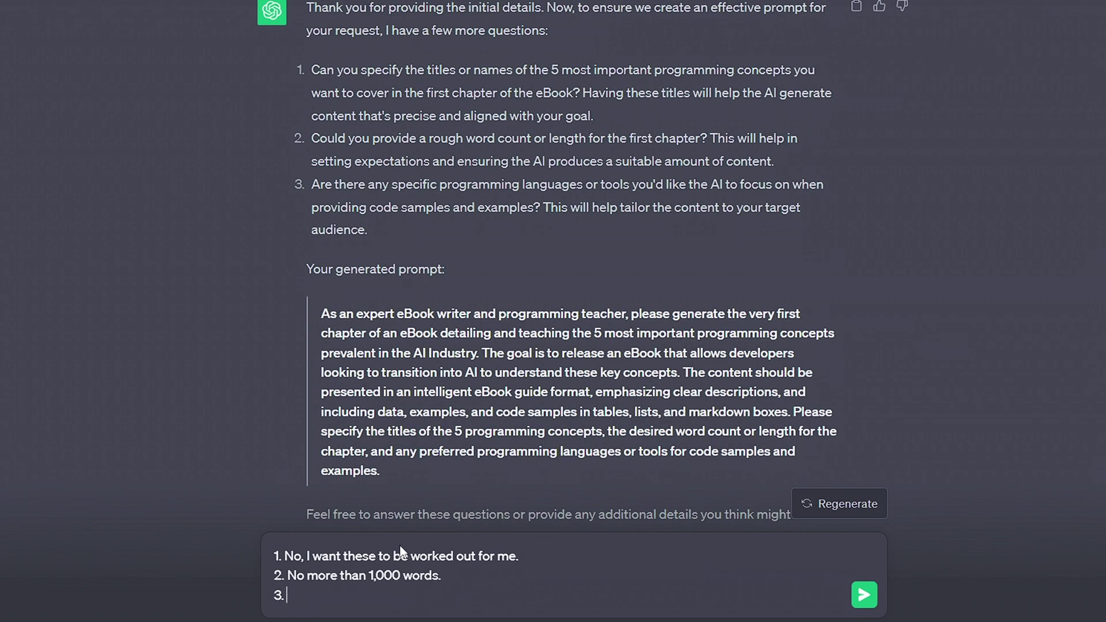
{"action": "type", "text": "Unsu"}
{"action": "type", "text": "re."}
{"action": "key", "text": "Return"}
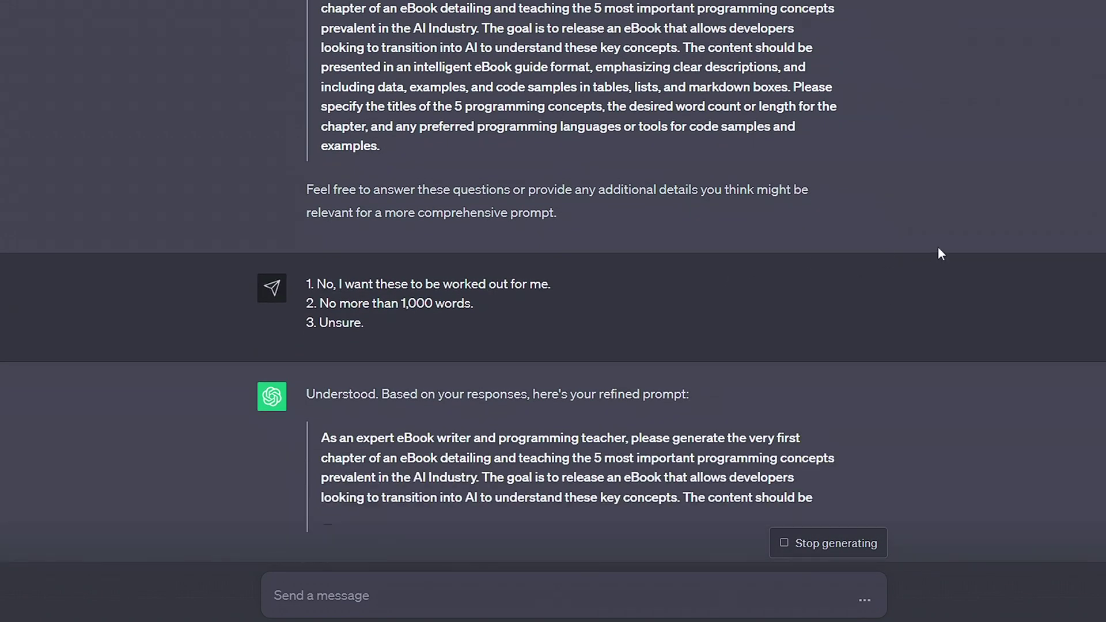